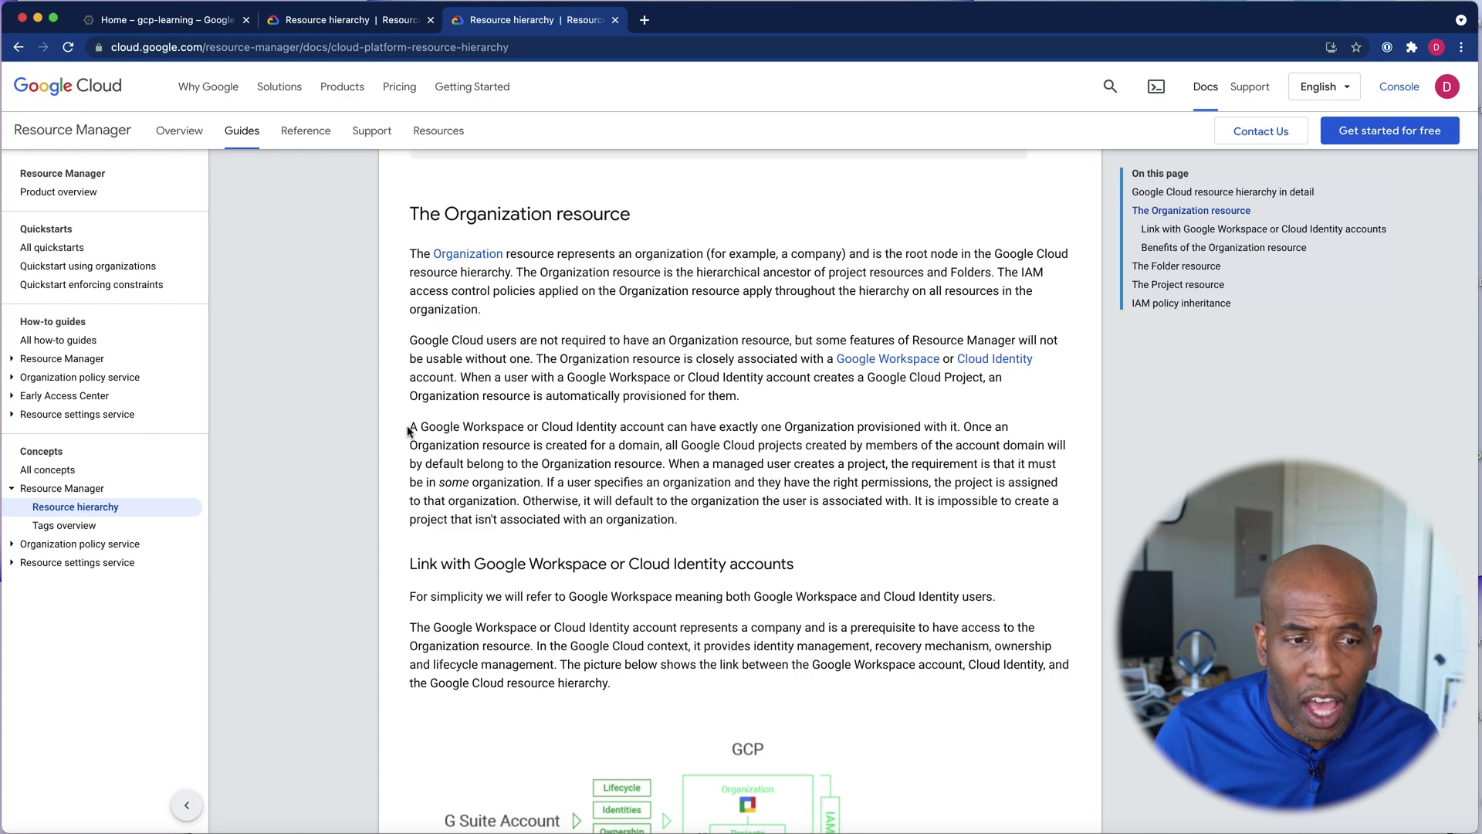
# Highlight the documentation paragraph about a Google Workspace or Cloud Identity account having exactly one Organization
pyautogui.moveTo(410, 431)
pyautogui.mouseDown()
pyautogui.moveTo(687, 450)
pyautogui.moveTo(735, 522)
pyautogui.mouseUp()
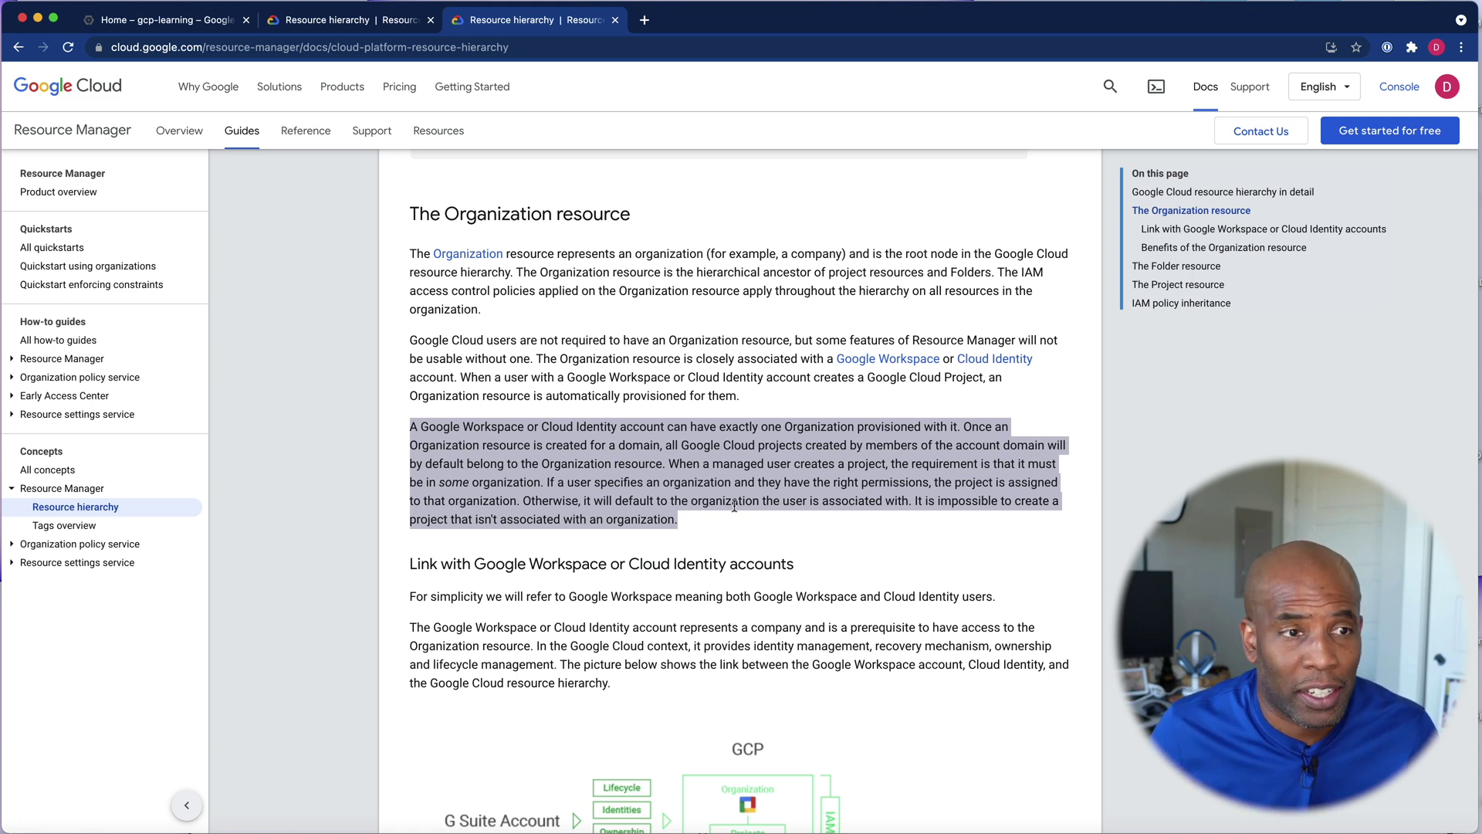
# Switch to the Google Cloud console and select the demo.tech-snobs.com organization
pyautogui.click(177, 29)
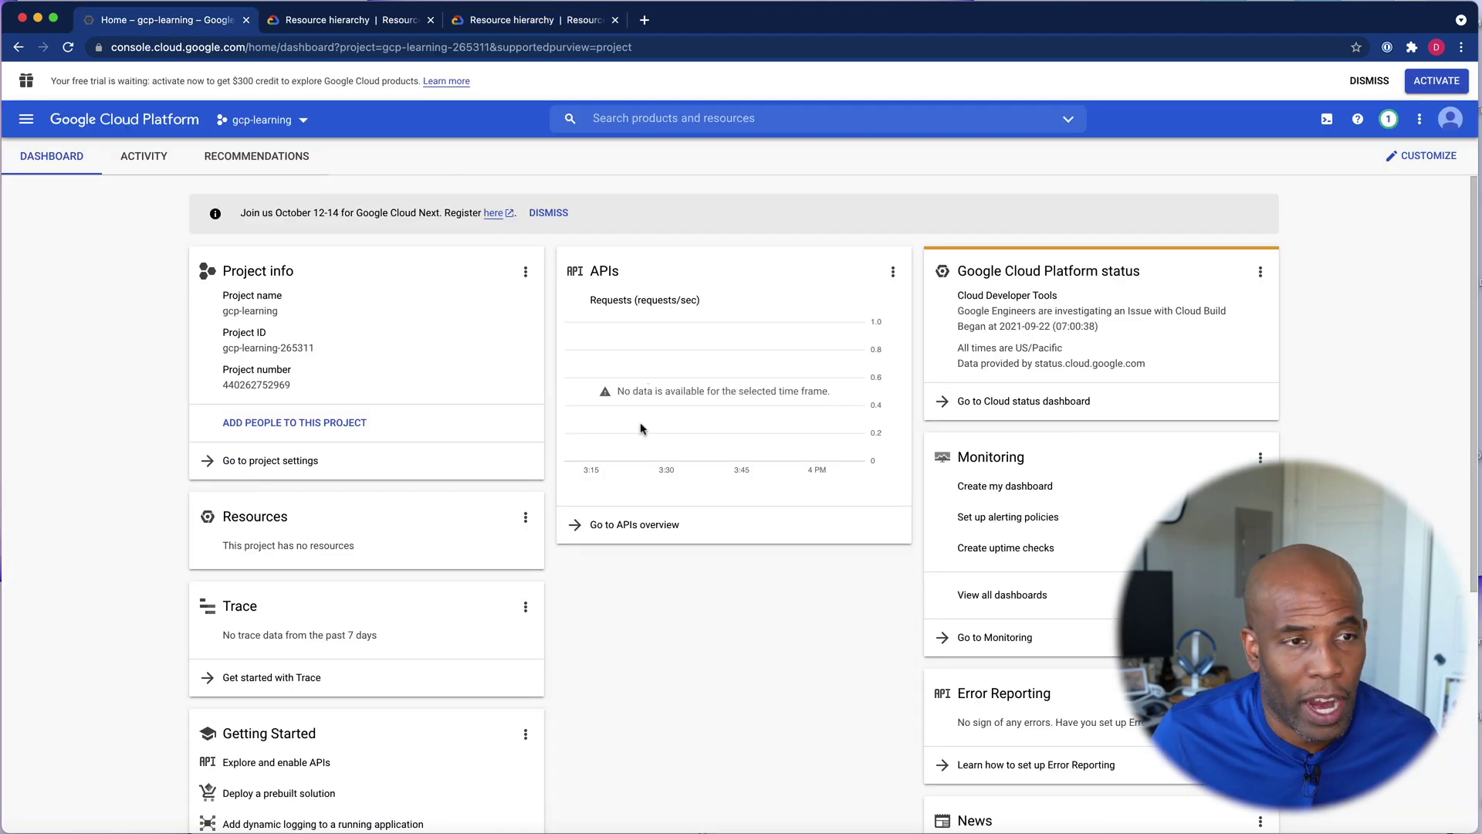
pyautogui.click(303, 124)
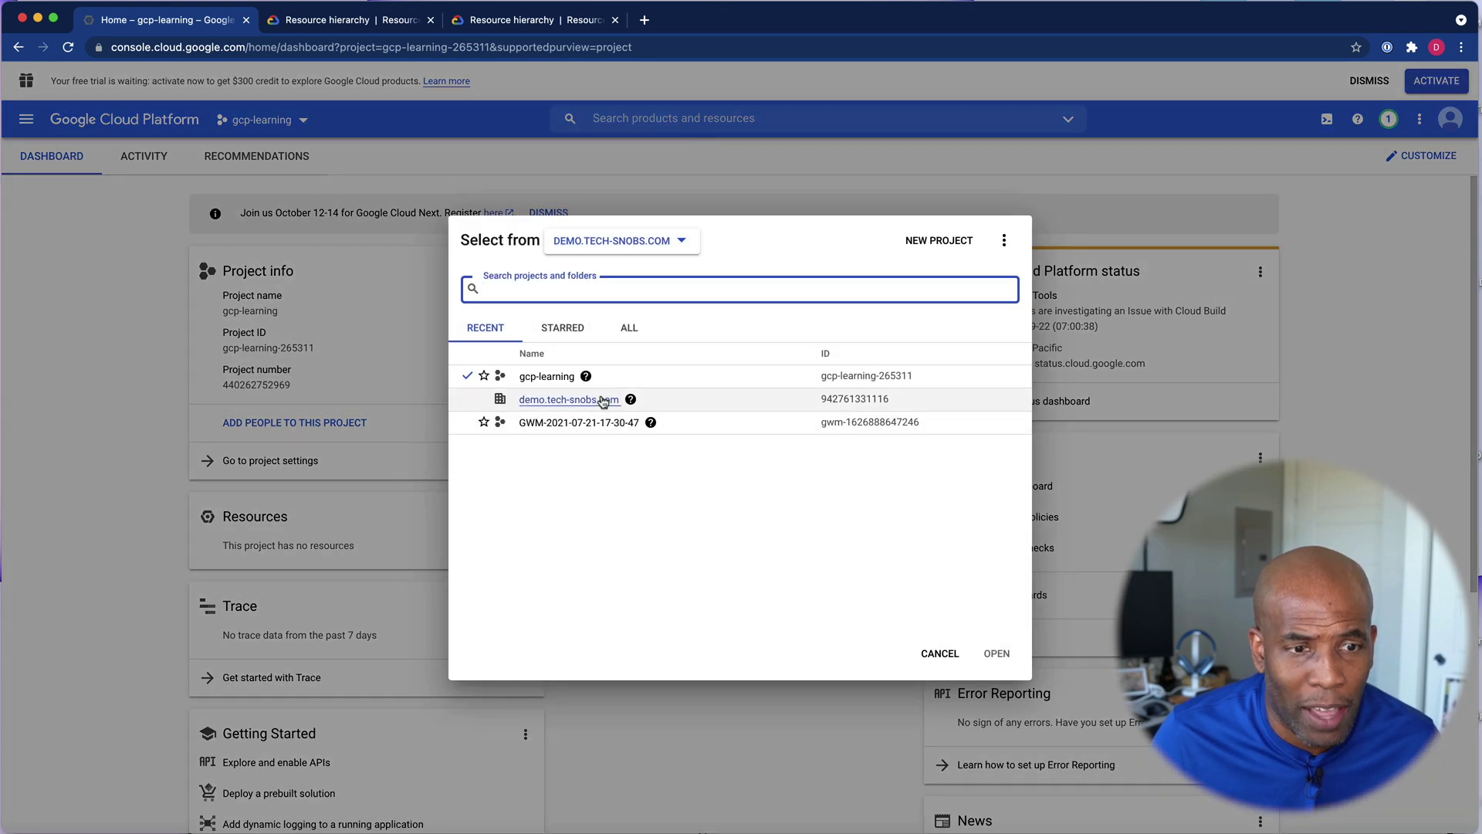
pyautogui.click(560, 400)
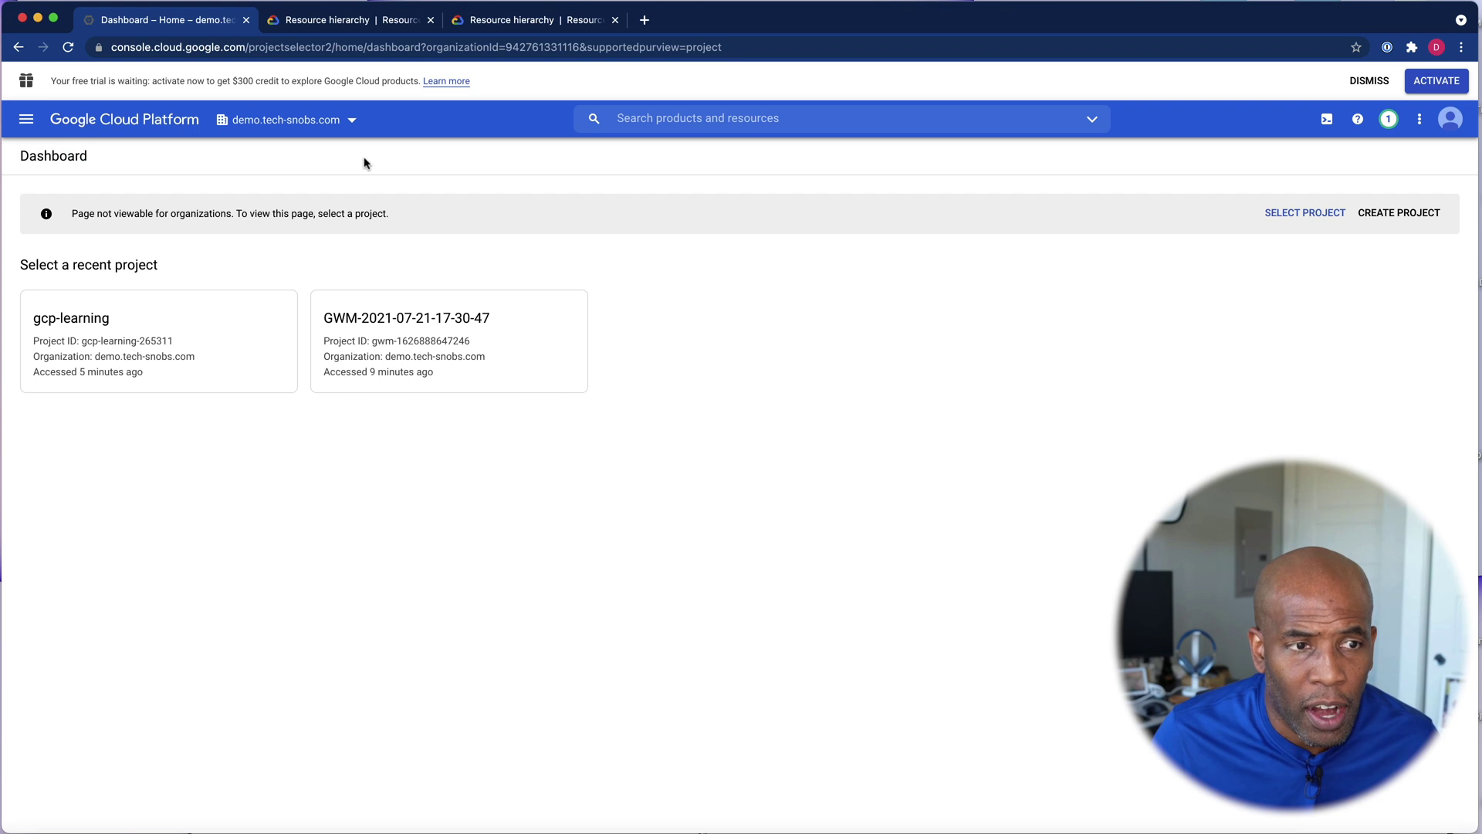
# Change the console's active resource from the organization to the gcp-learning project
pyautogui.click(338, 121)
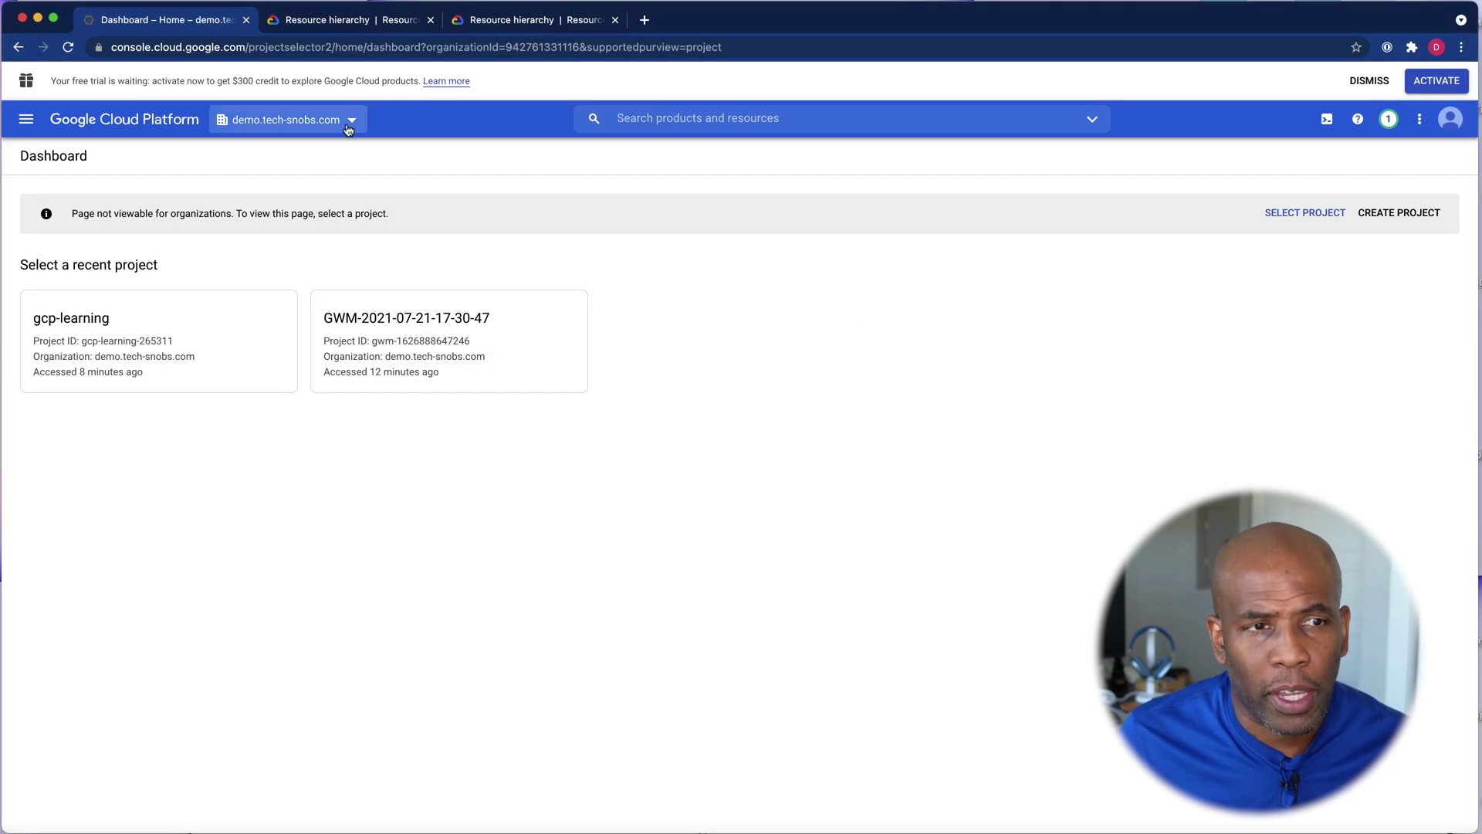
pyautogui.click(348, 121)
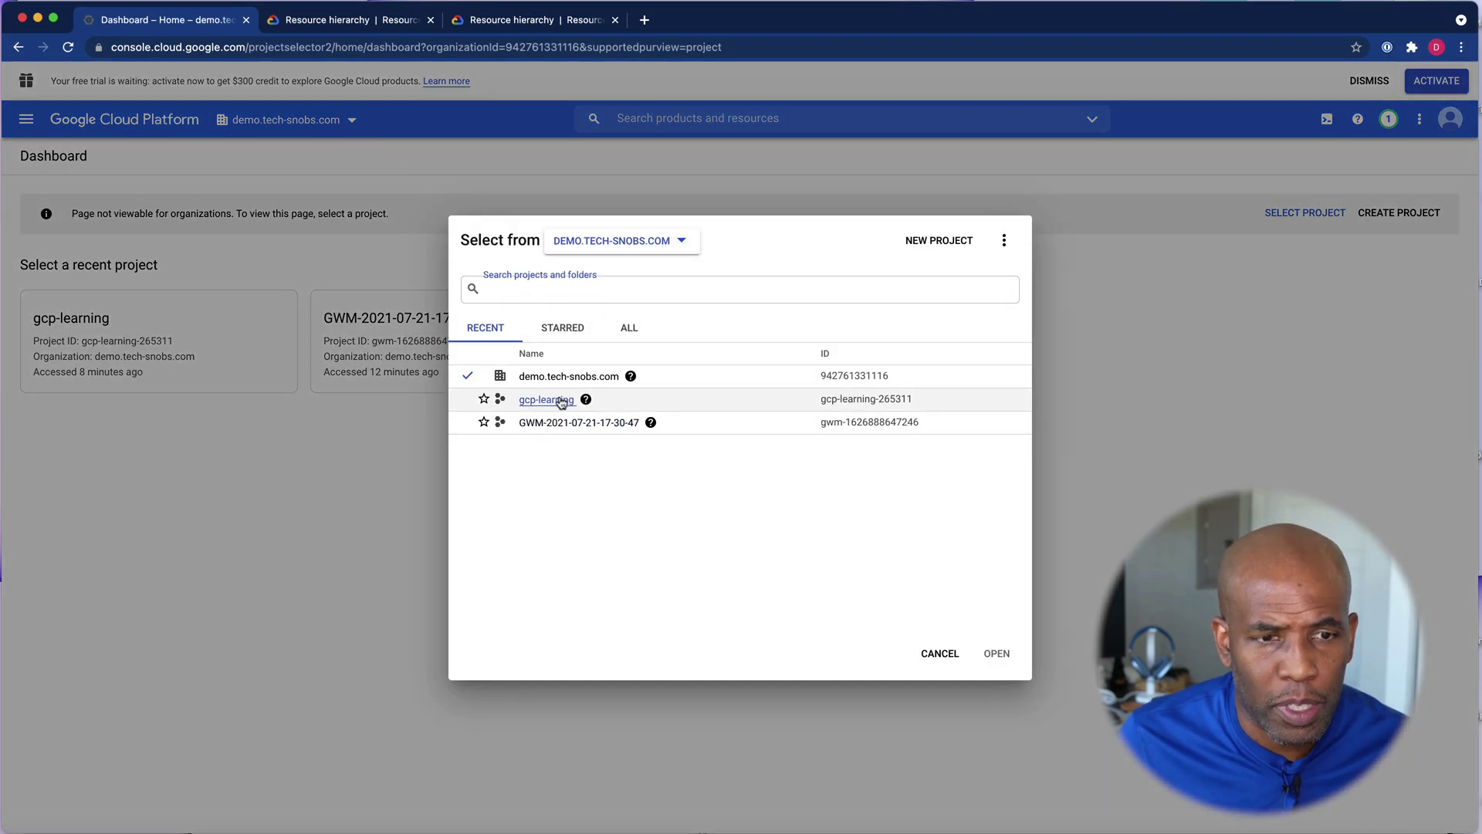
pyautogui.click(562, 401)
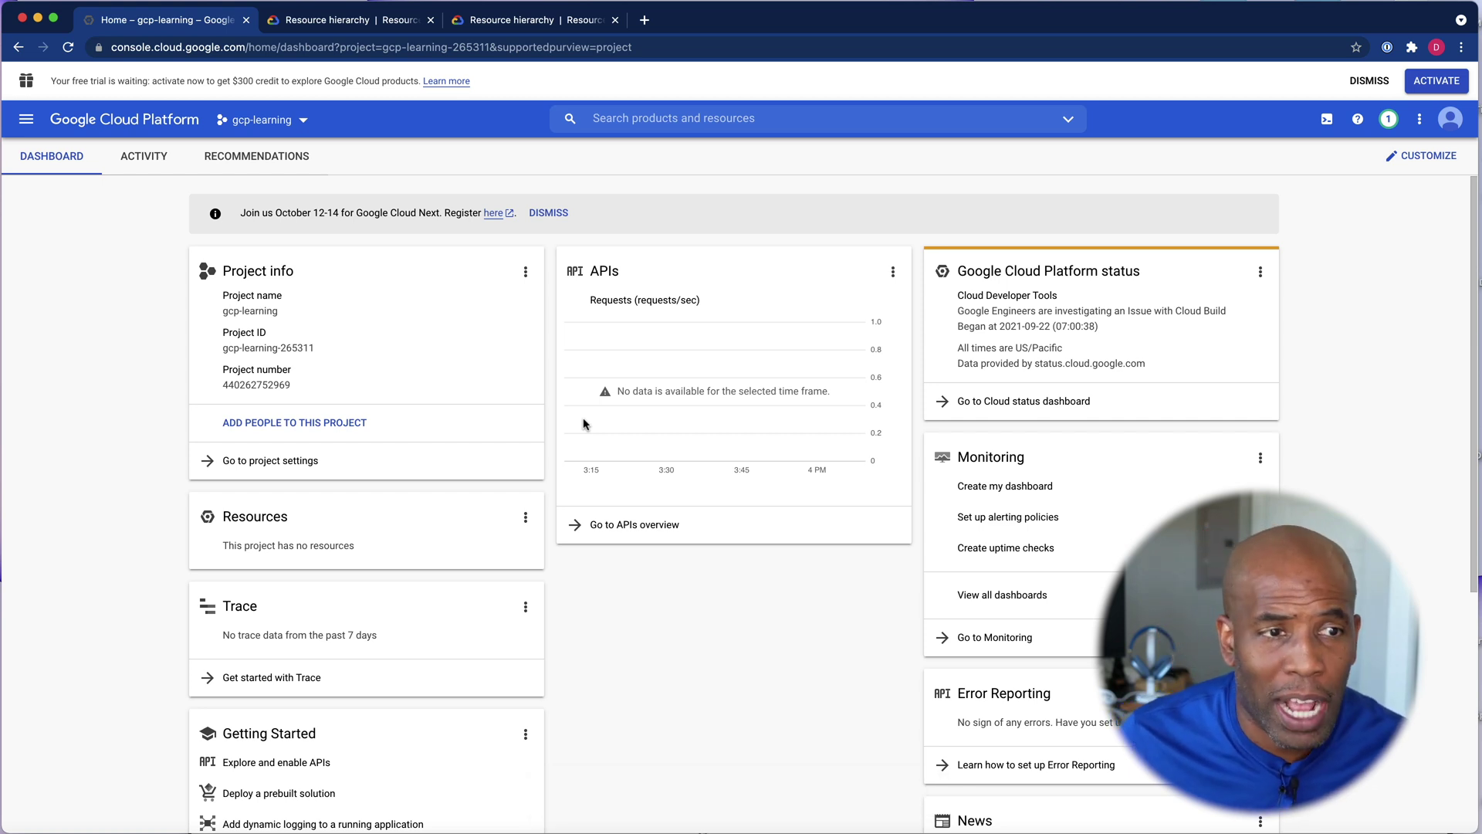
# Review the recent projects in the console, and open The Project resource section of the resource hierarchy documentation
pyautogui.click(301, 122)
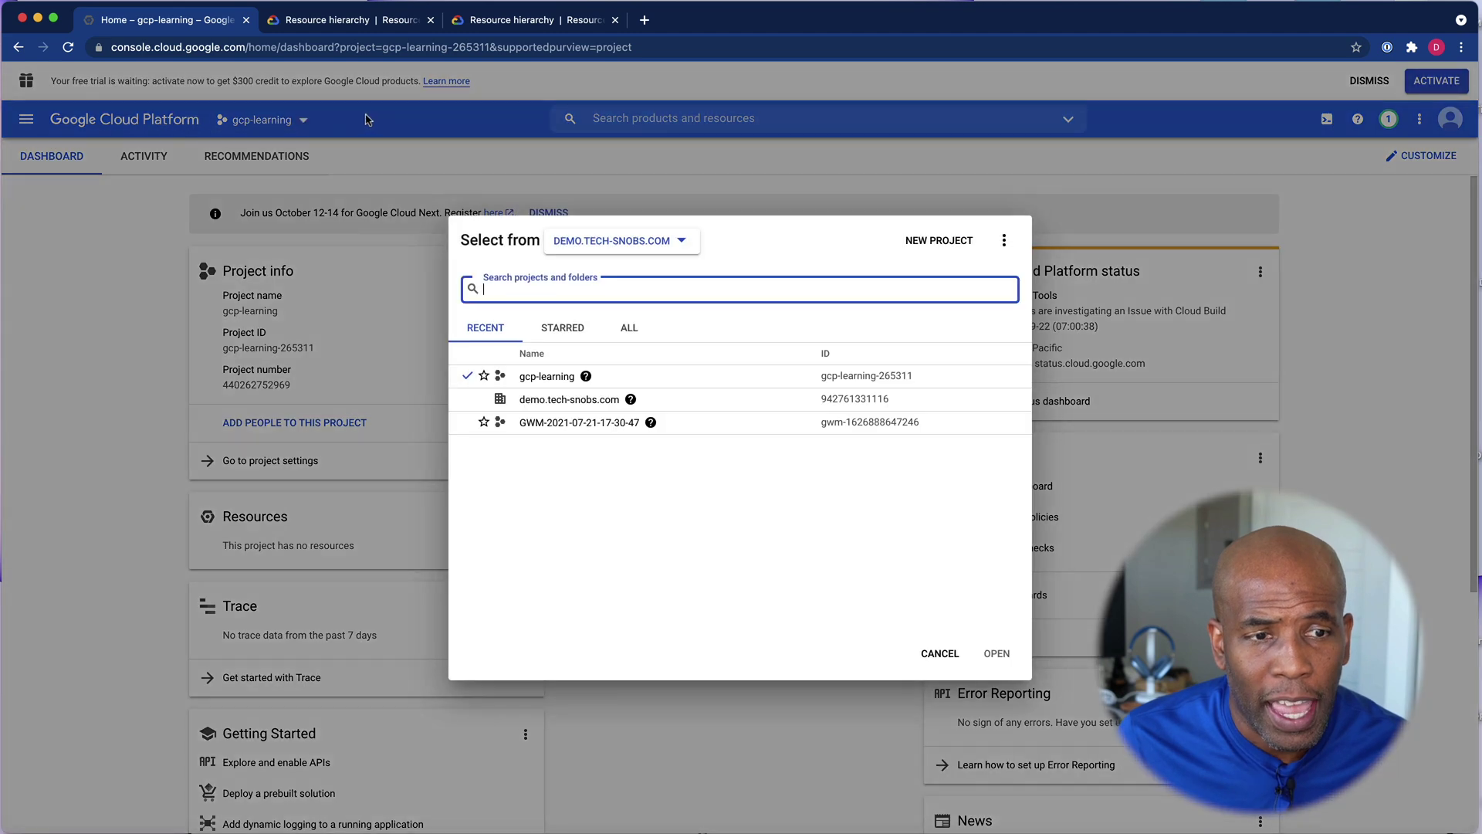
pyautogui.click(387, 122)
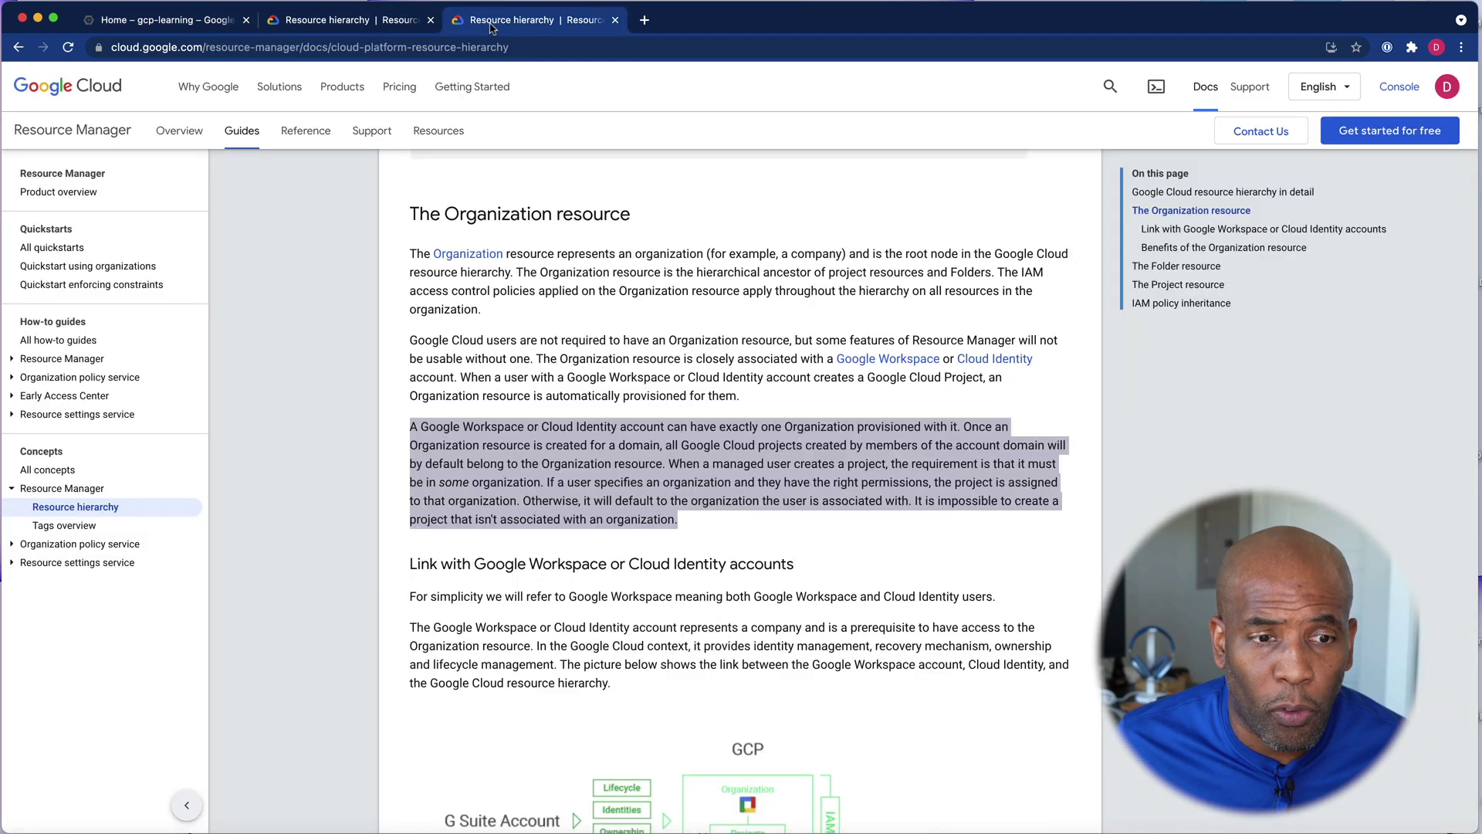
pyautogui.click(525, 20)
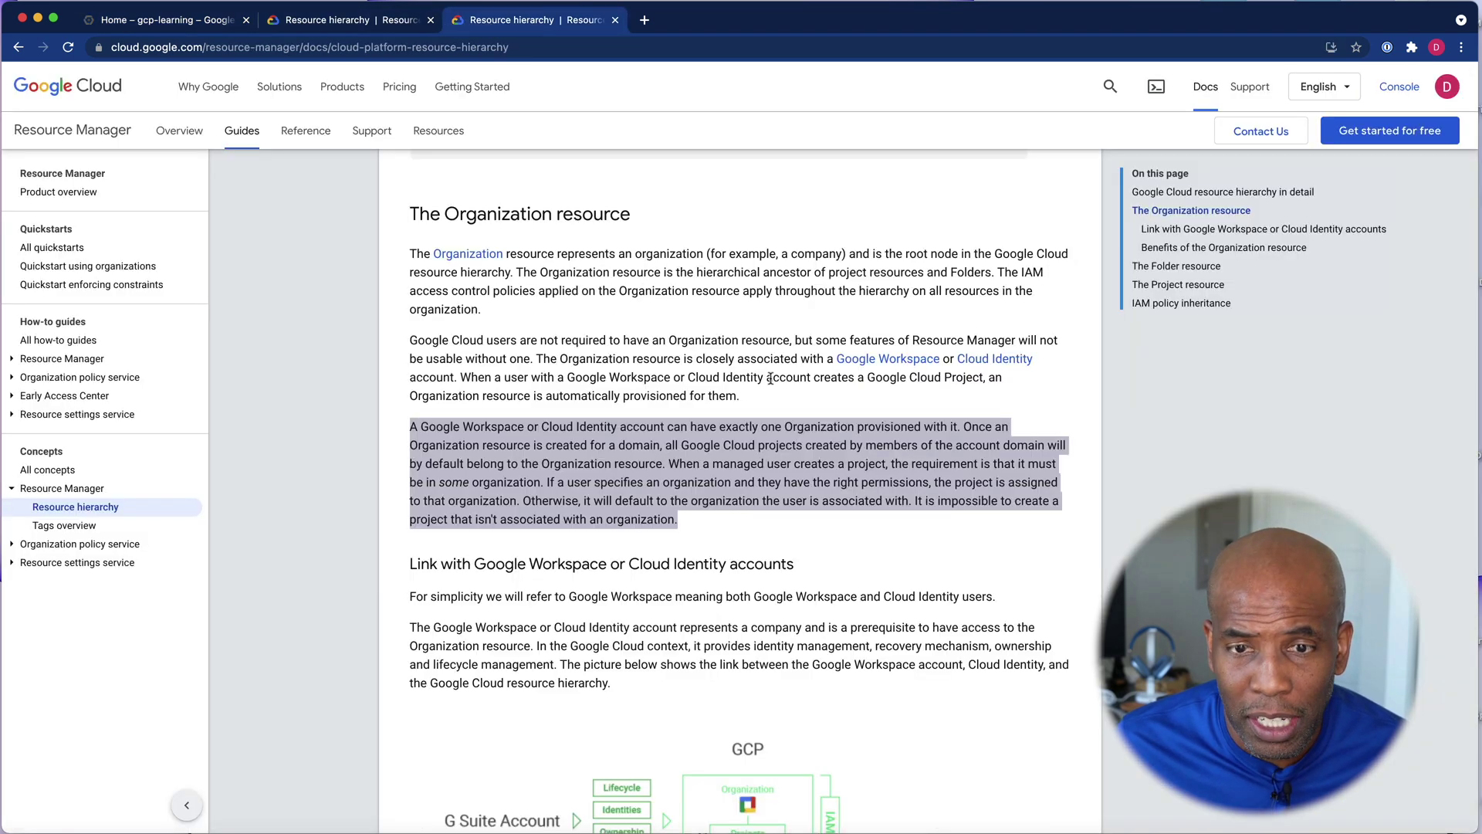
pyautogui.click(1182, 286)
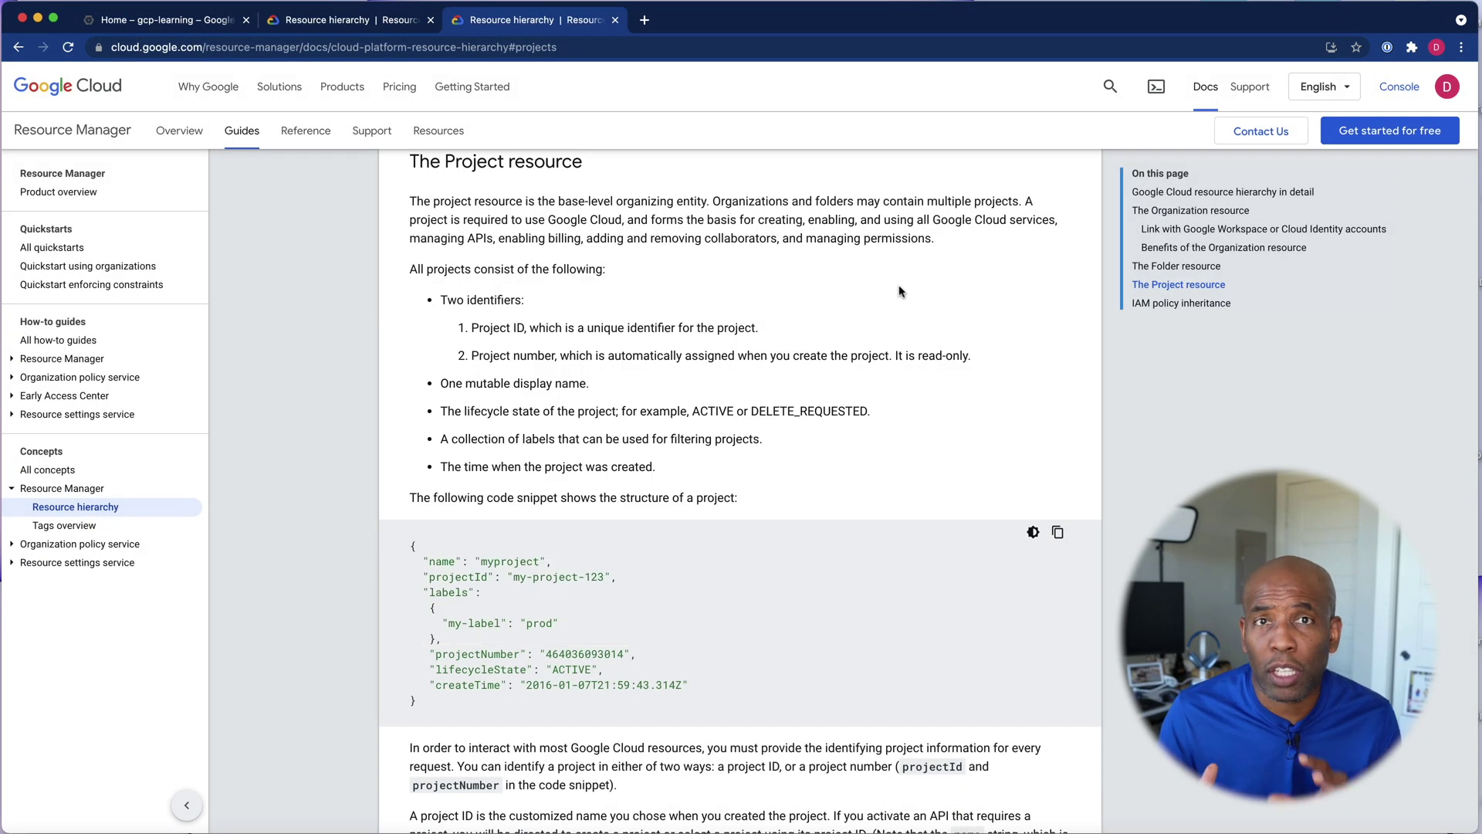
# Return to the Google Cloud console and open the gcp-learning project from the recent projects
pyautogui.click(154, 24)
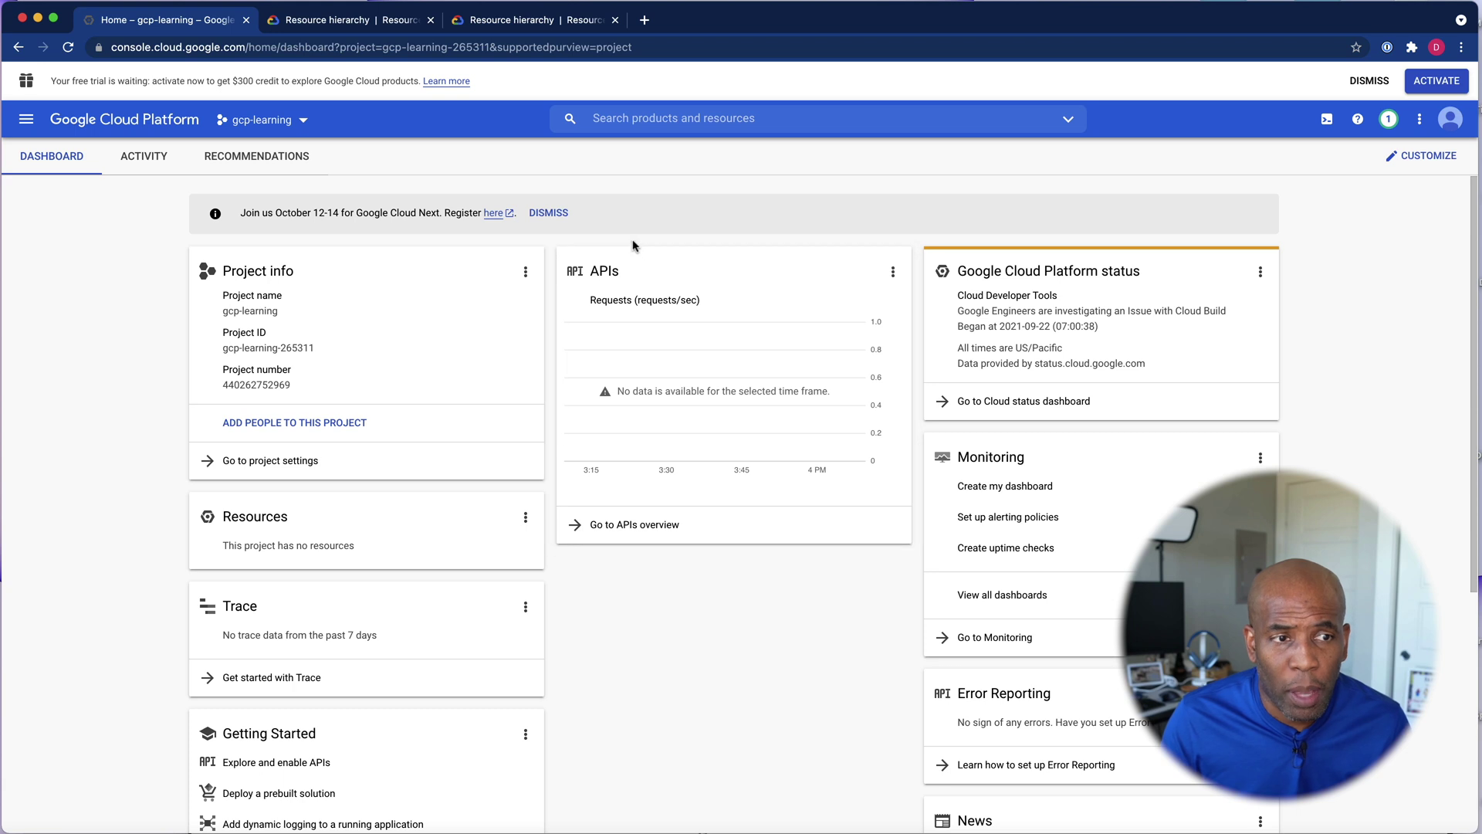
pyautogui.click(284, 122)
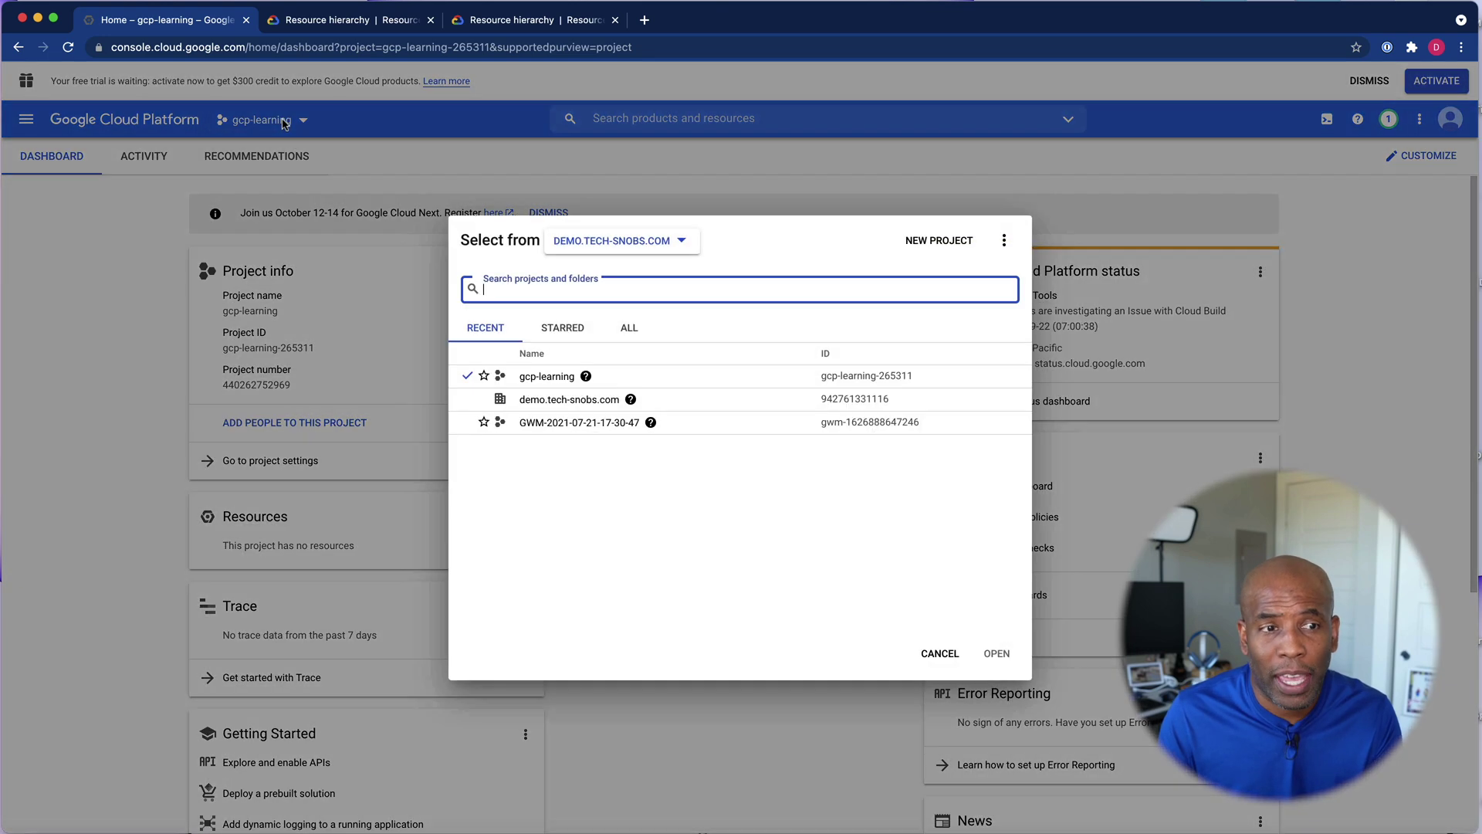
pyautogui.click(550, 377)
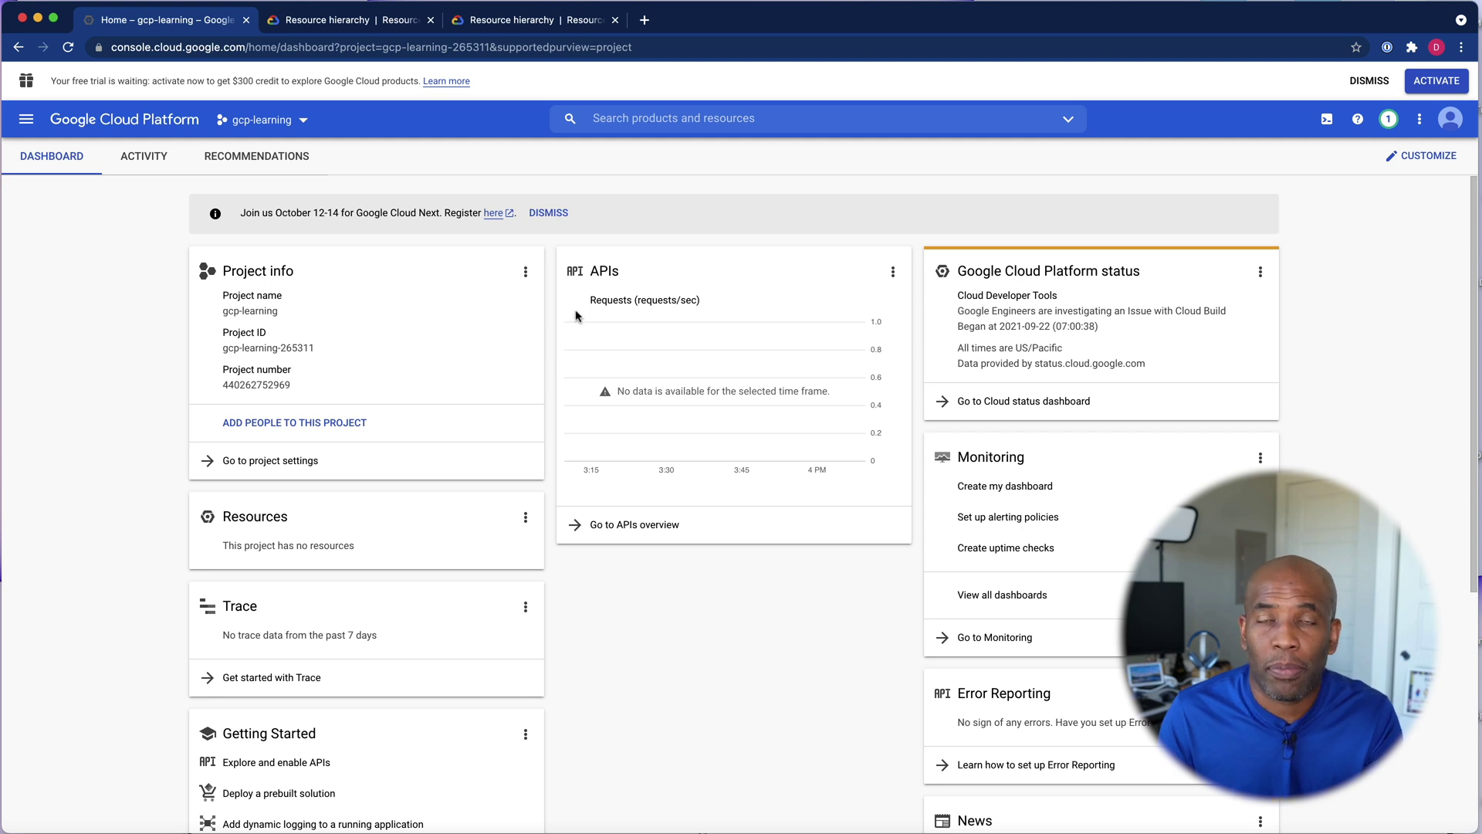
# Create a new project named devteam-9383738 in the demo.tech-snobs.com organization
pyautogui.click(305, 122)
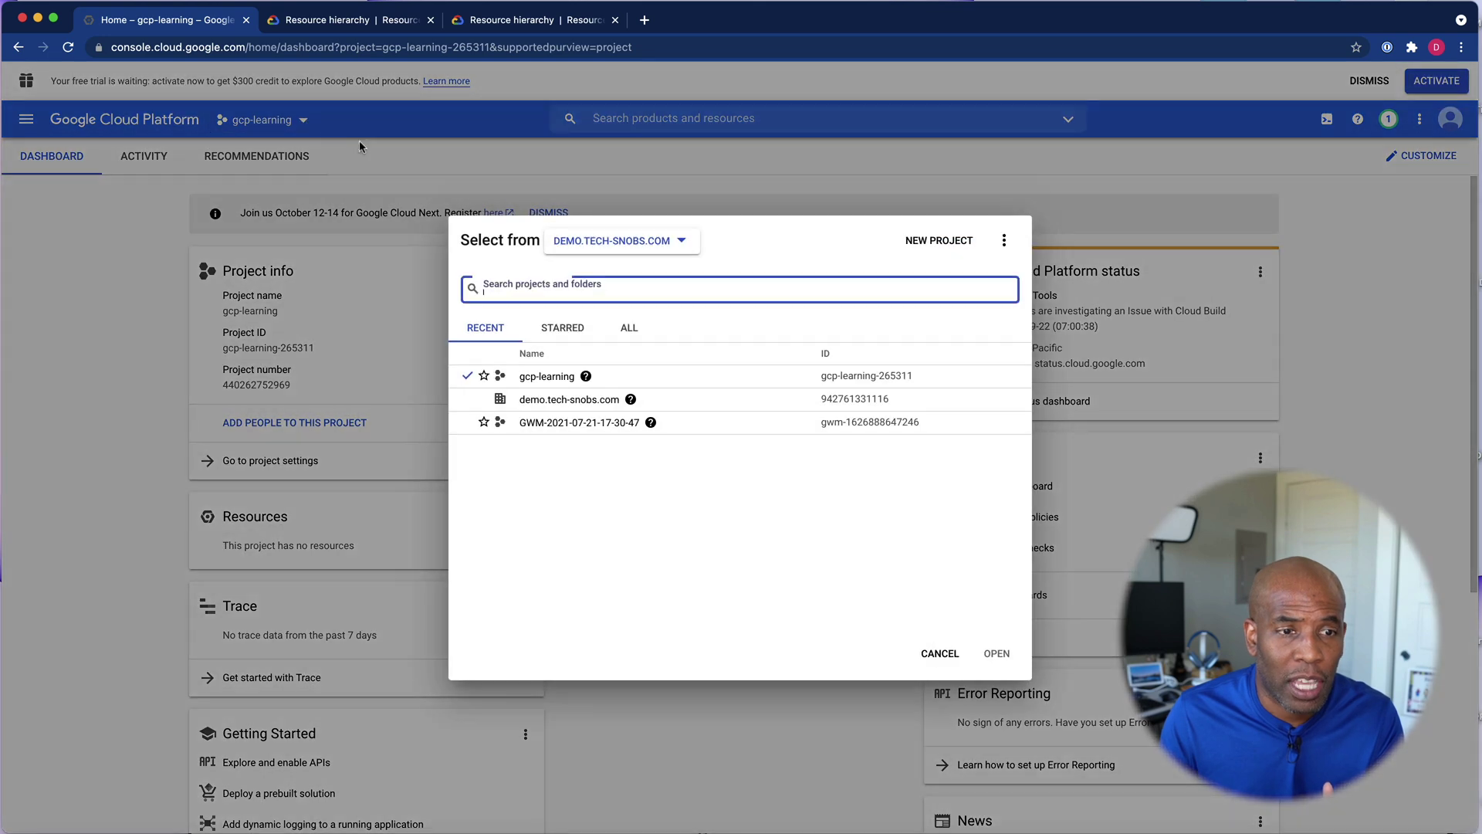
pyautogui.click(919, 236)
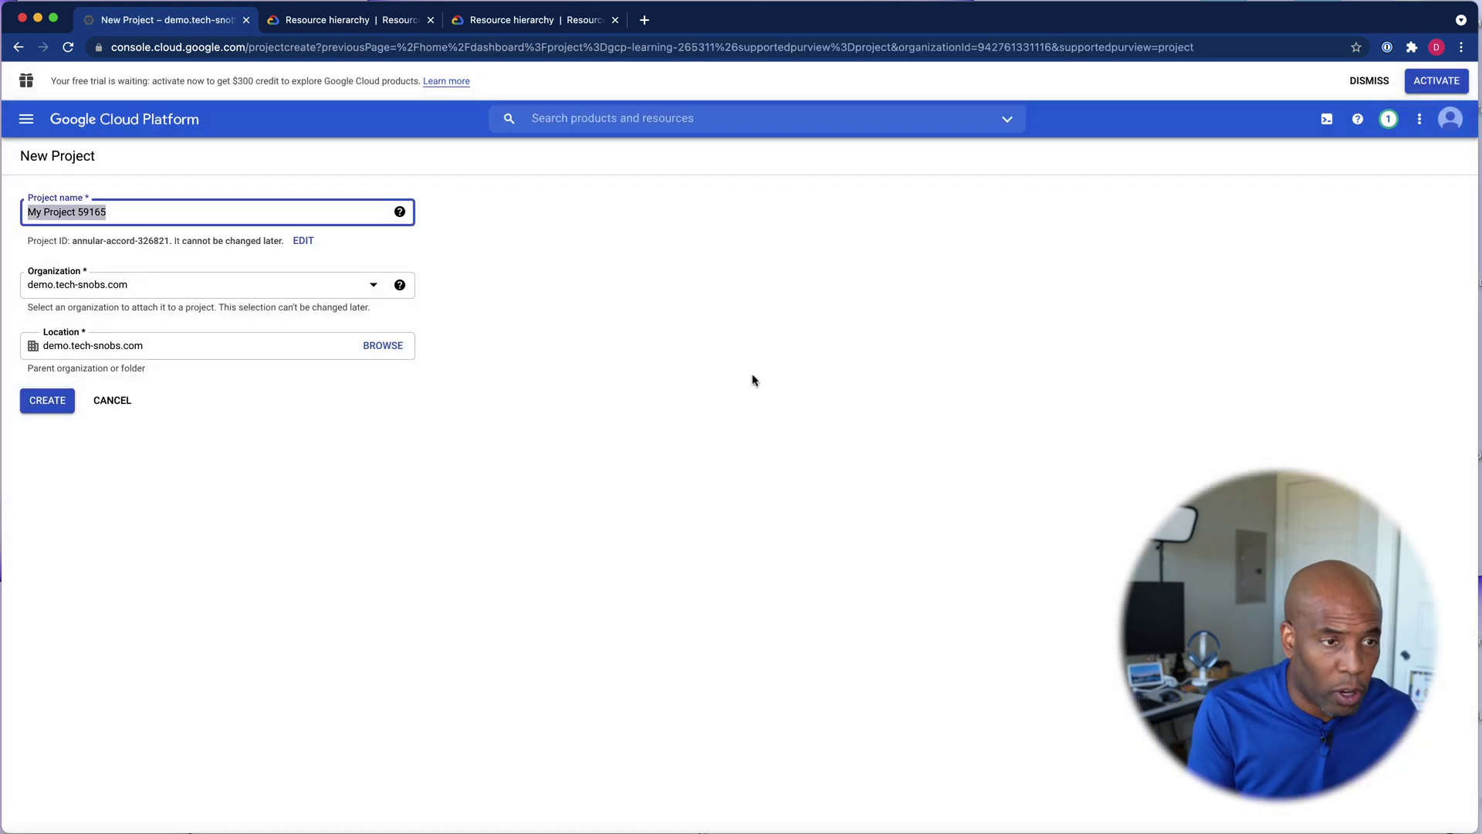
pyautogui.write('devtea')
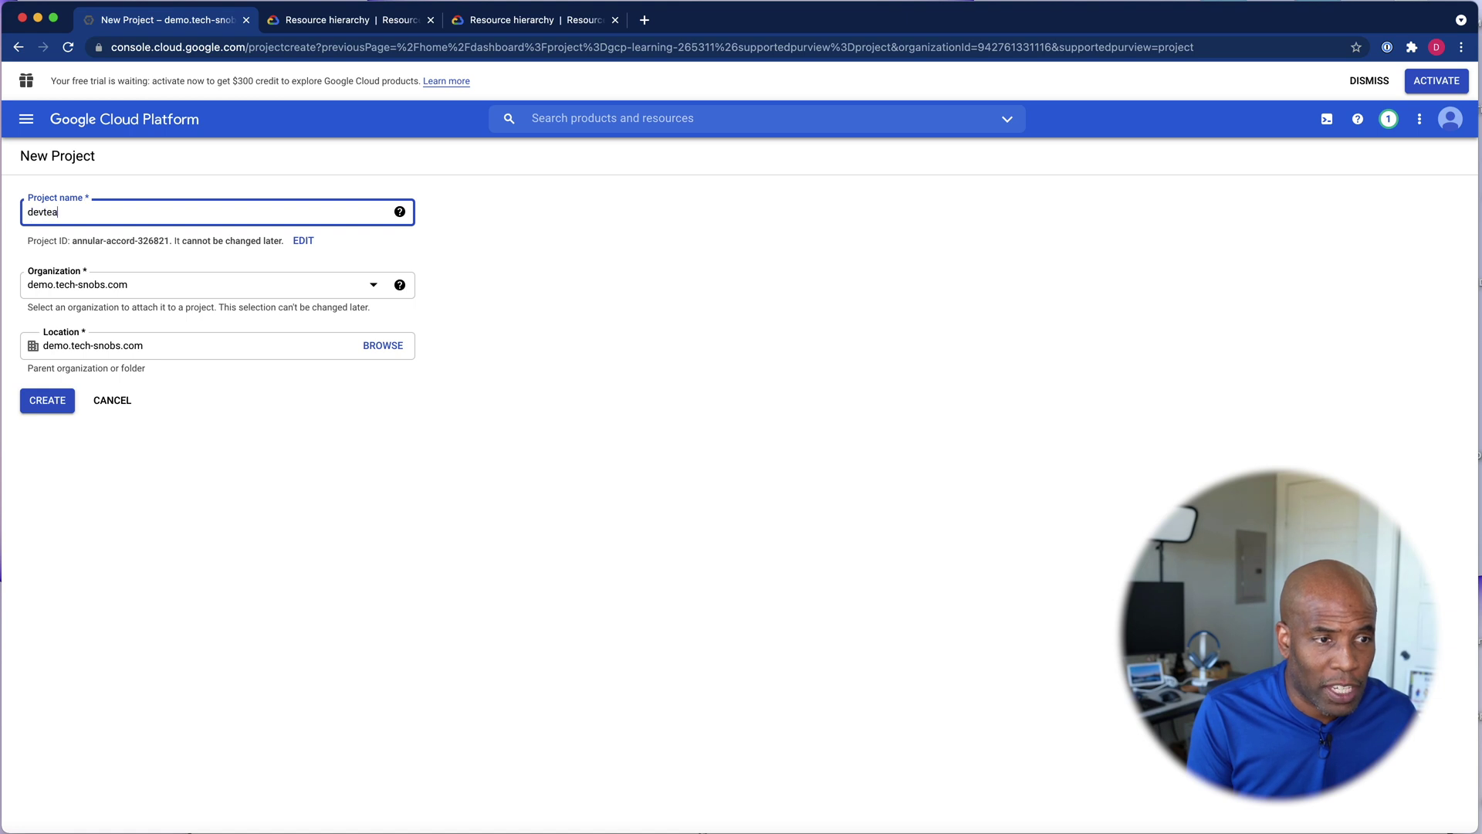
pyautogui.write('m-9')
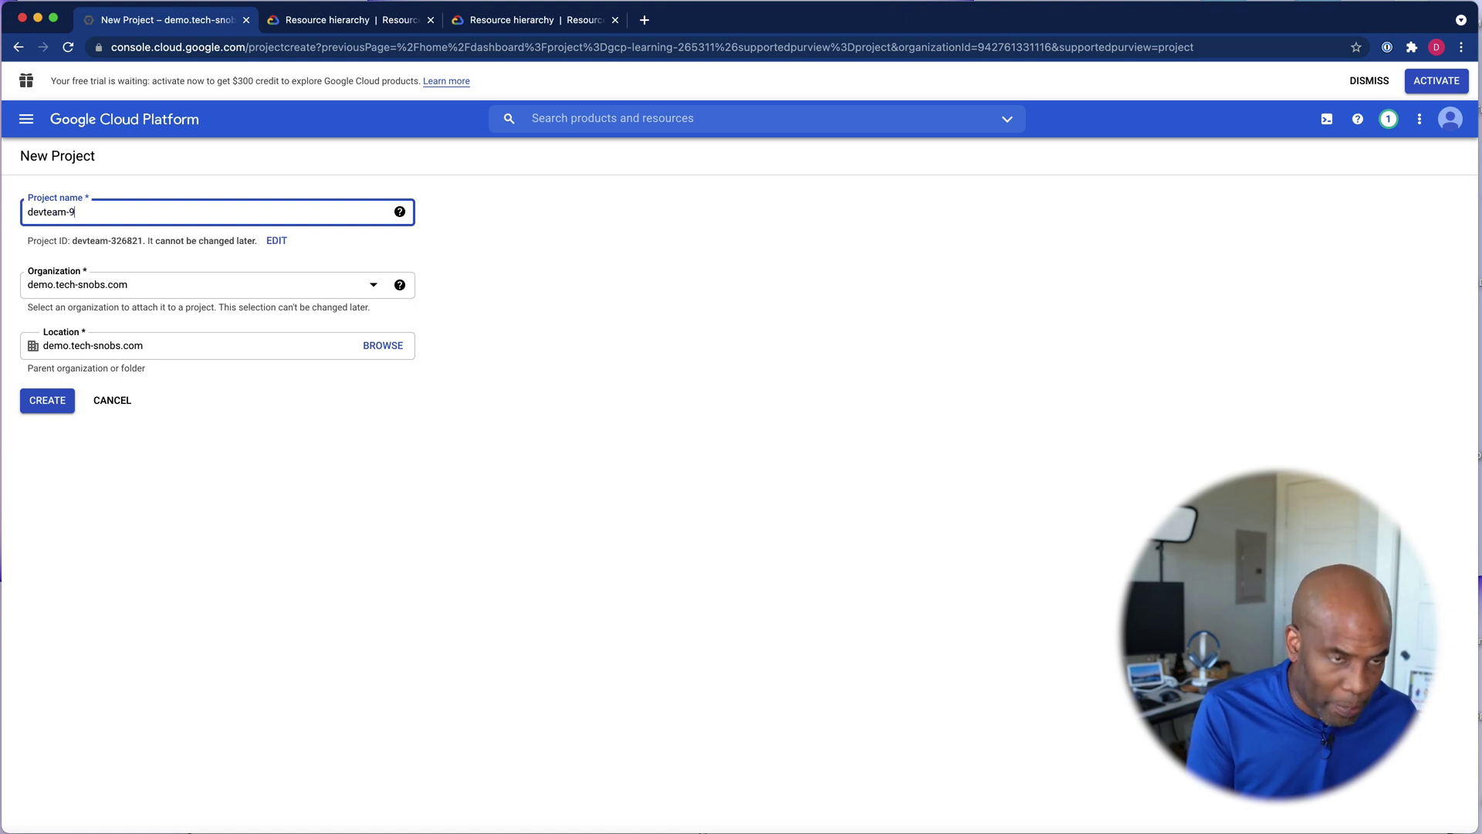
pyautogui.write('383738')
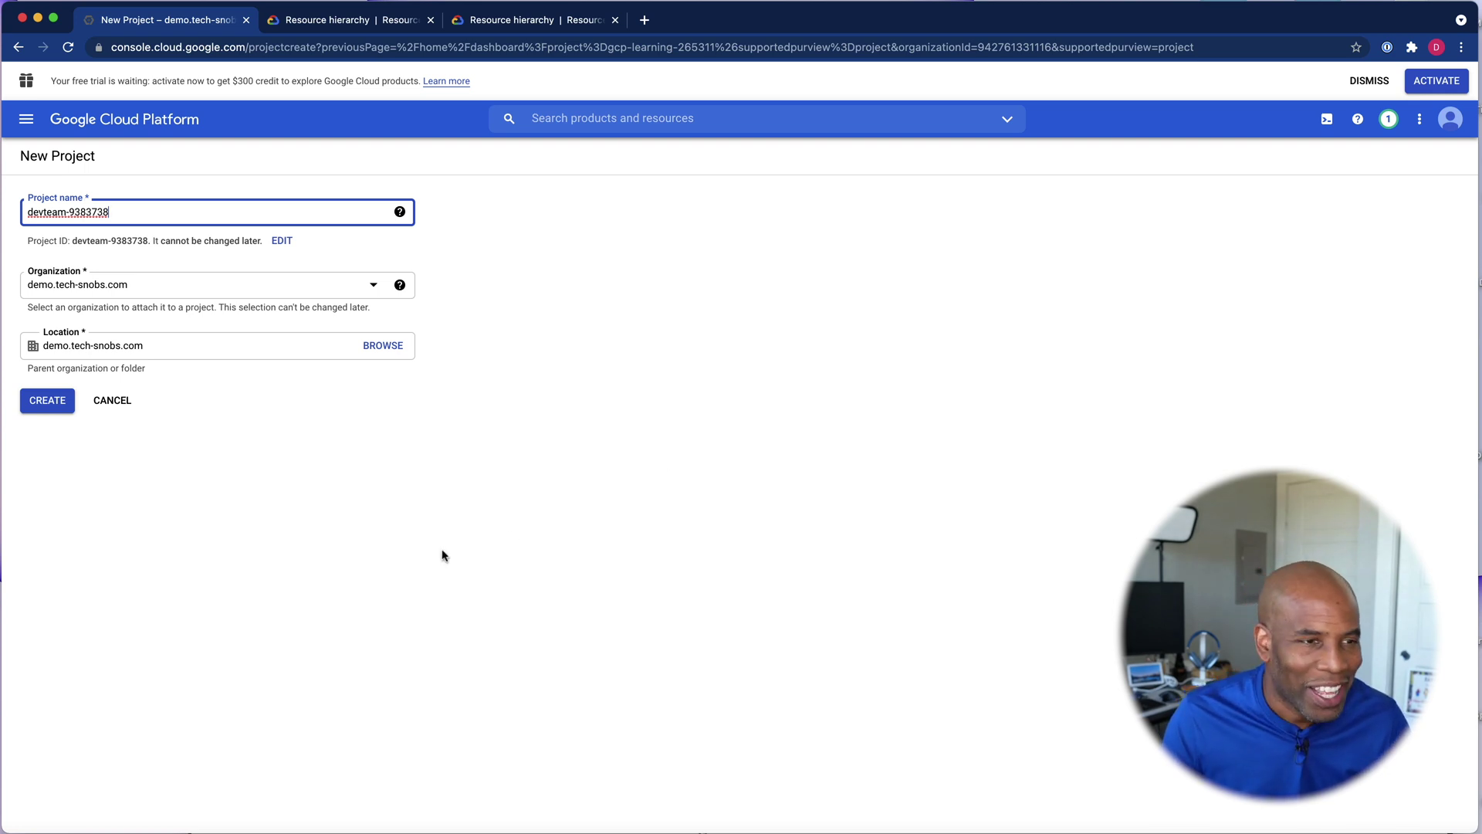
pyautogui.click(36, 409)
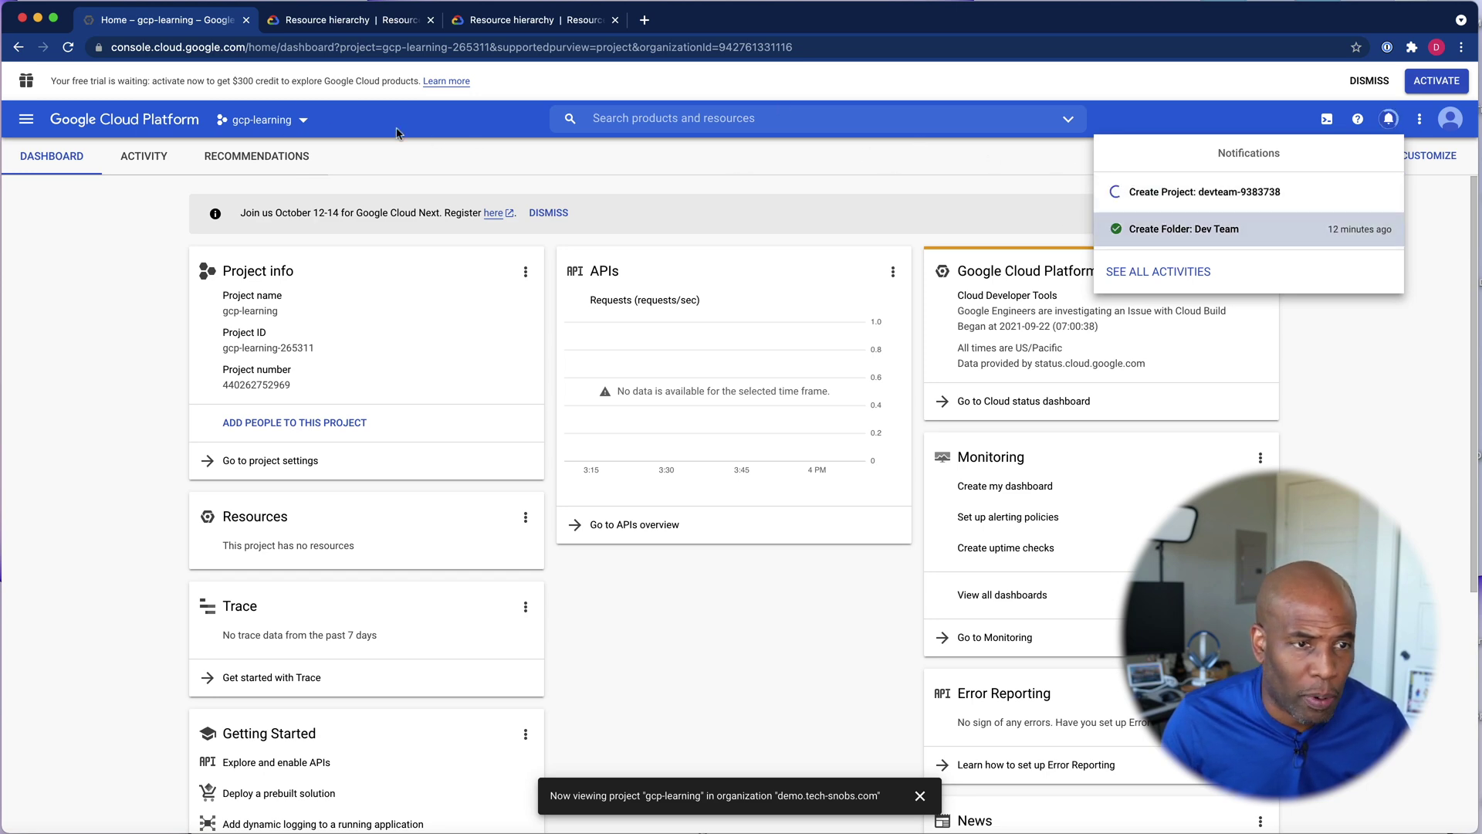
# Create another project named prod-team8374848 in the demo.tech-snobs.com organization
pyautogui.click(297, 121)
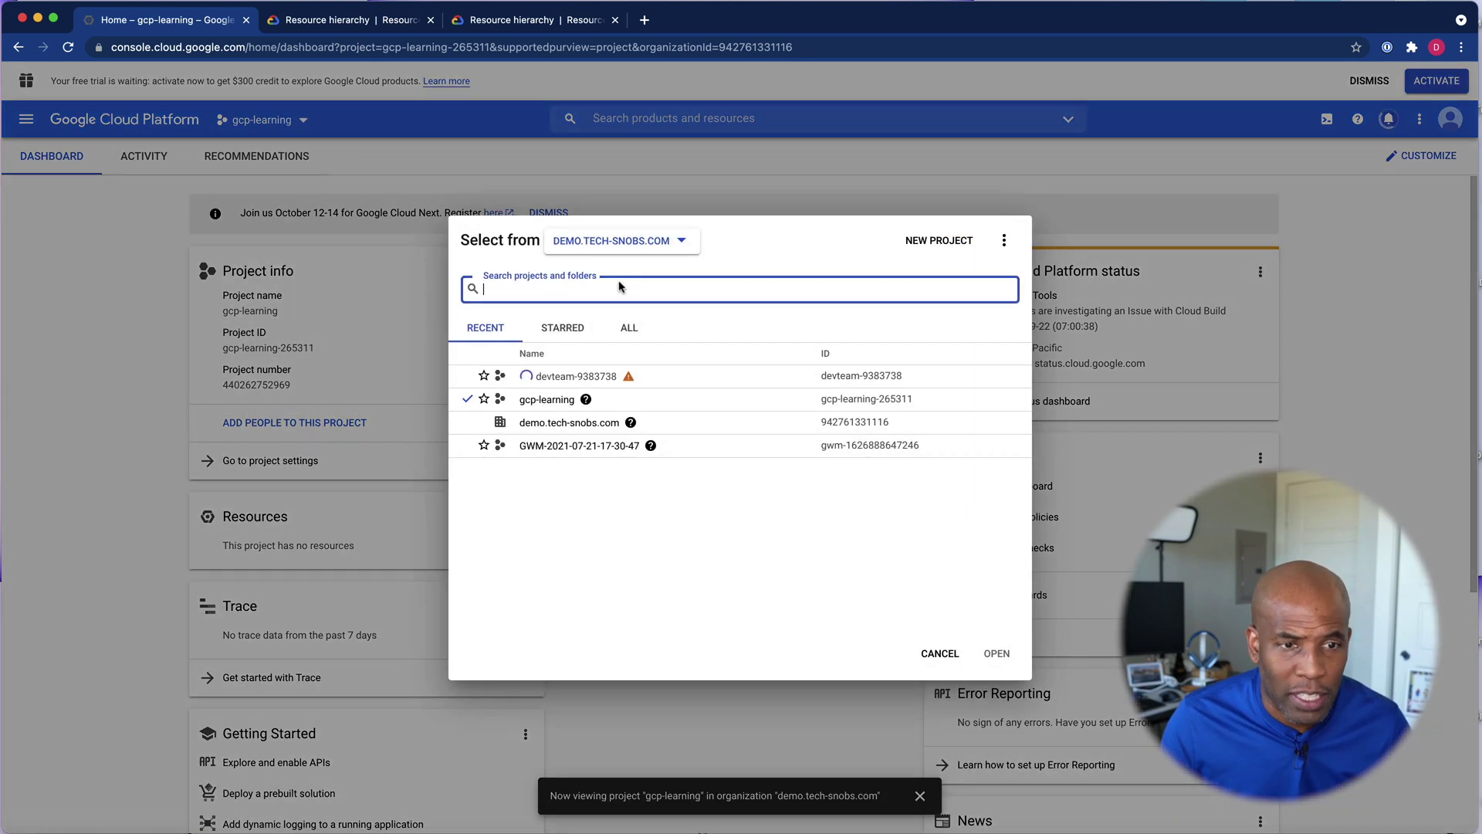
pyautogui.click(939, 242)
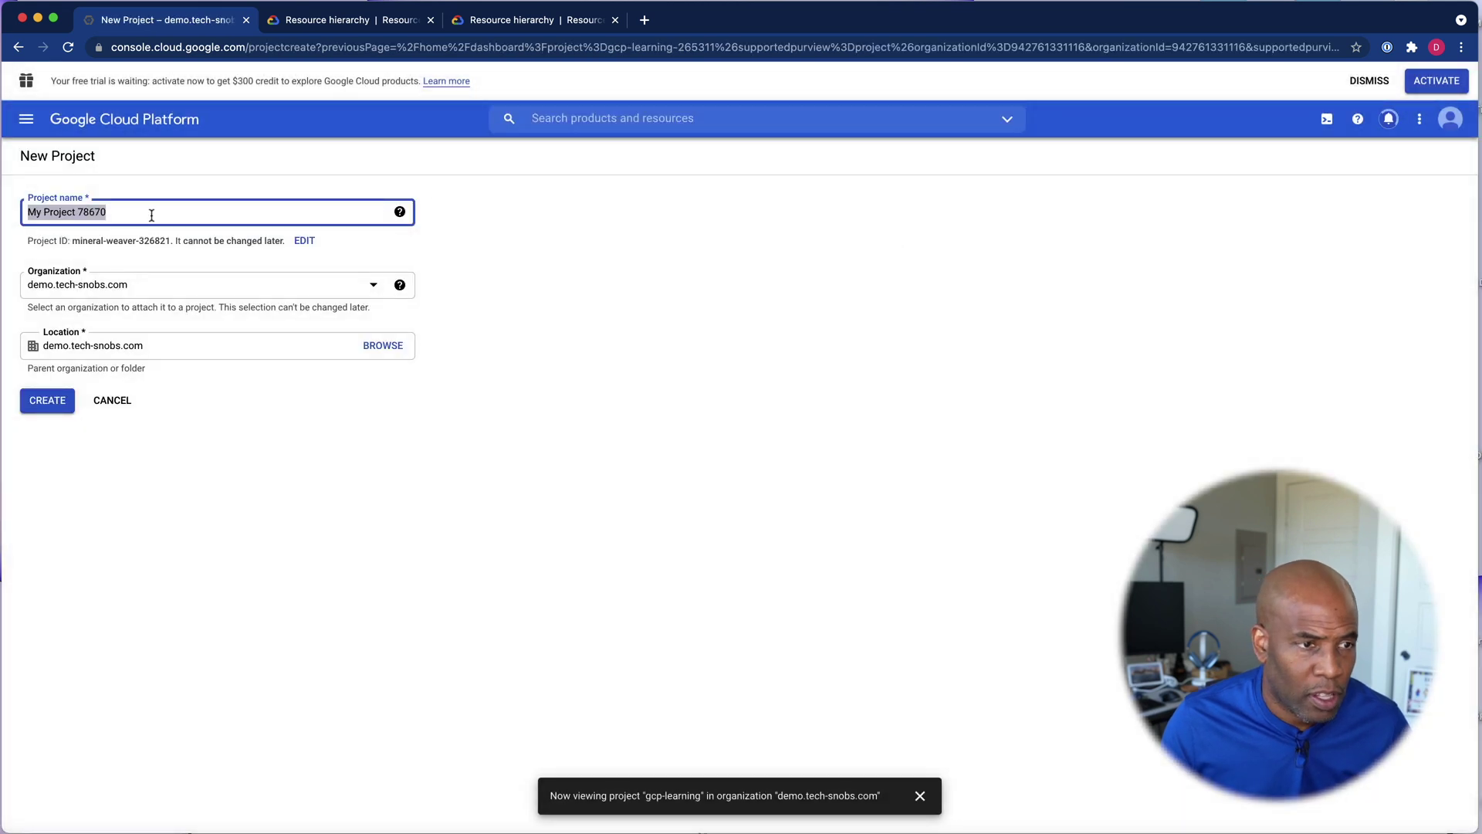
pyautogui.write('prod')
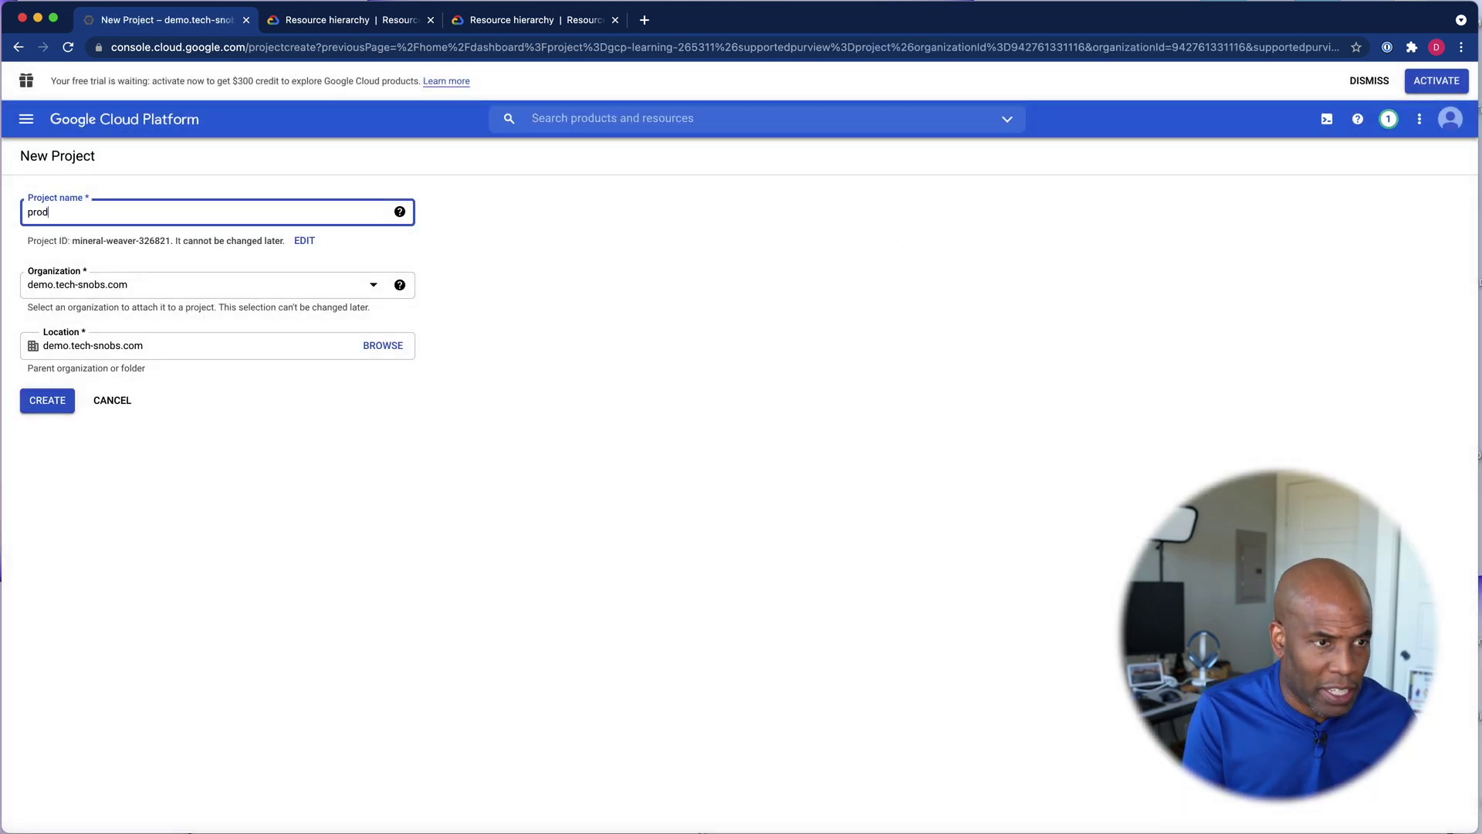
pyautogui.write('-team')
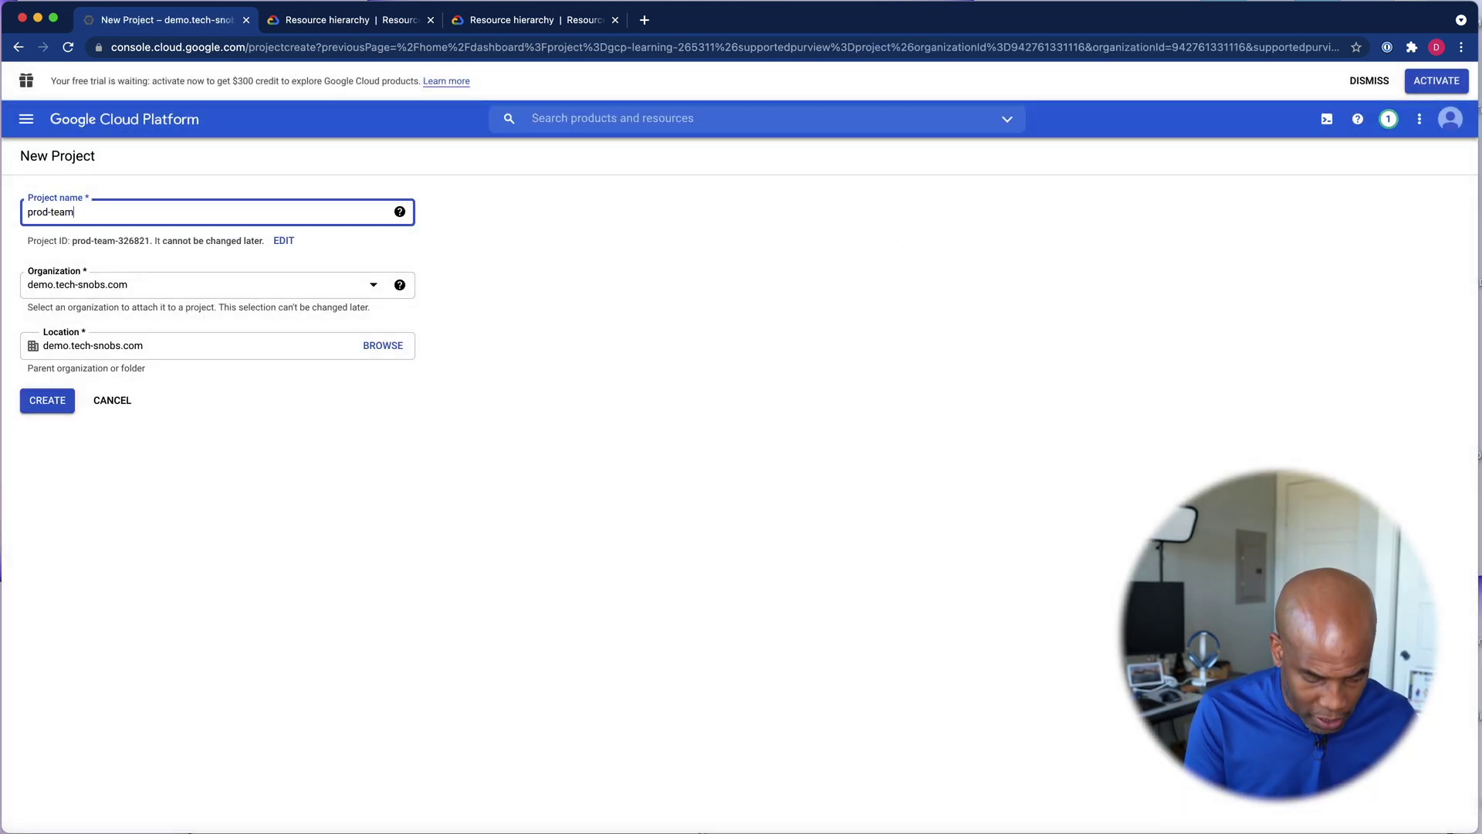
pyautogui.write('8374848')
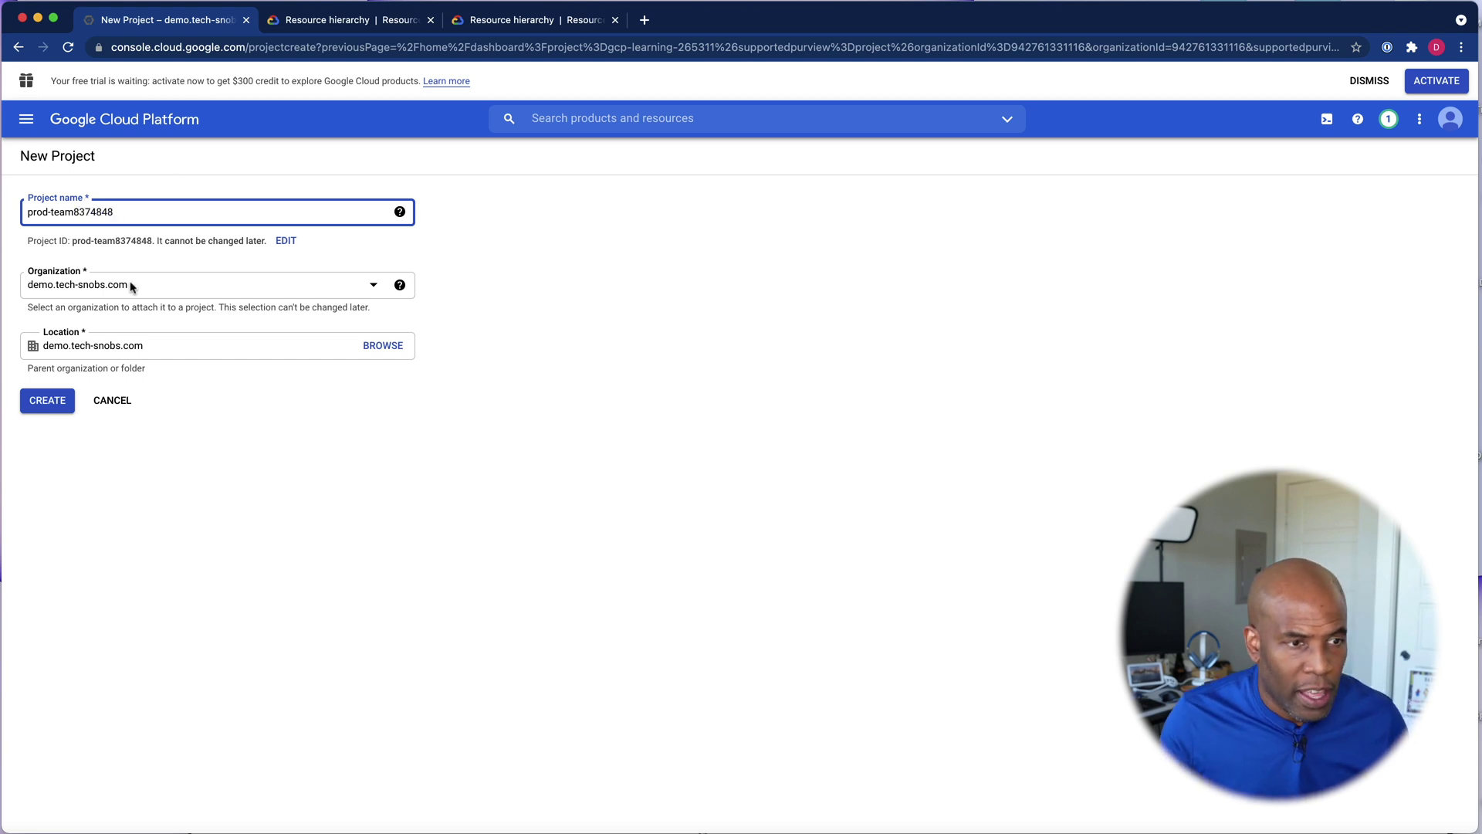
pyautogui.click(48, 408)
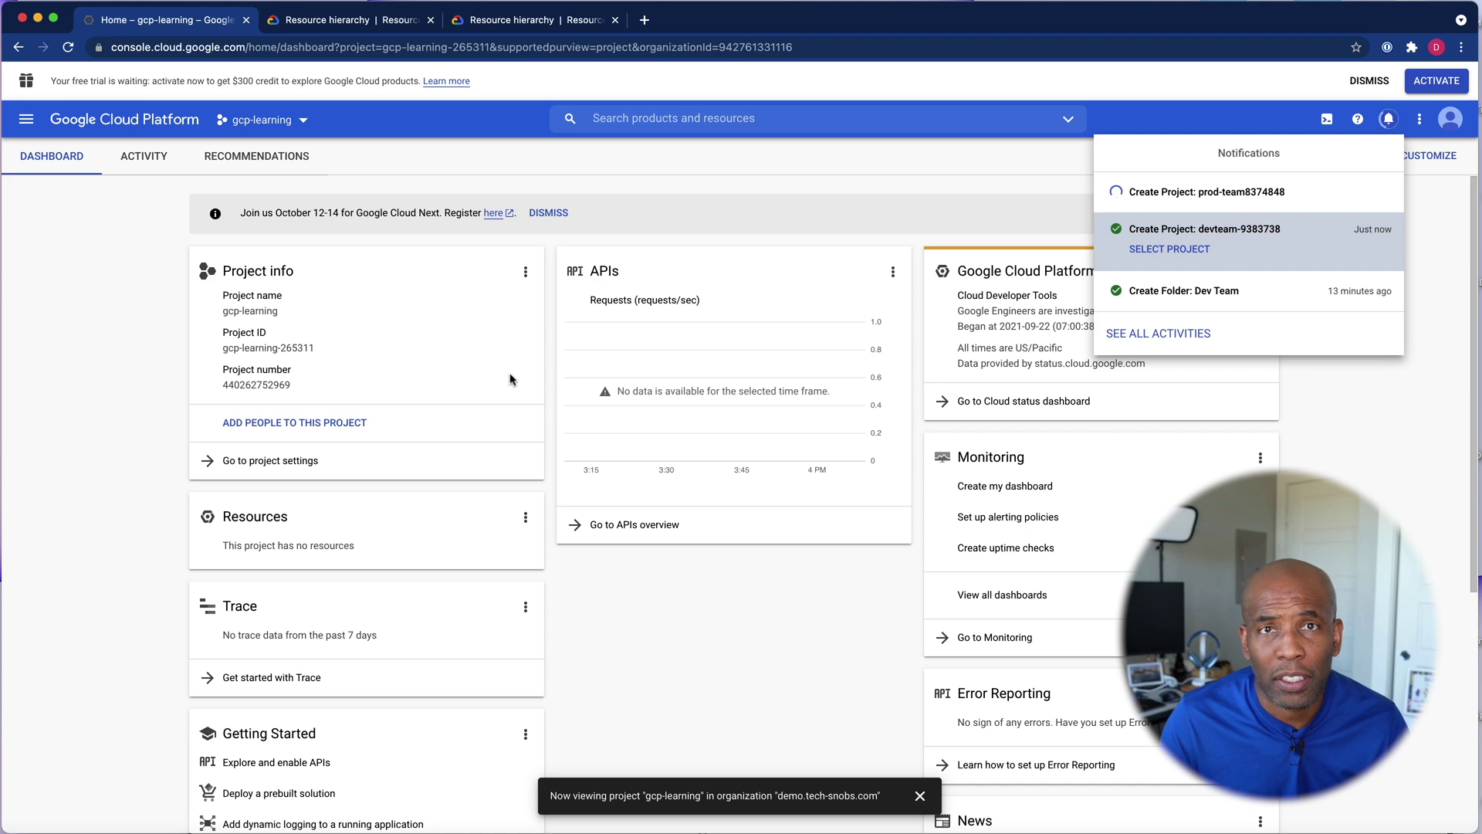
# Check the recent projects list, and examine the resource hierarchy diagram above The Organization resource section in the documentation
pyautogui.click(303, 123)
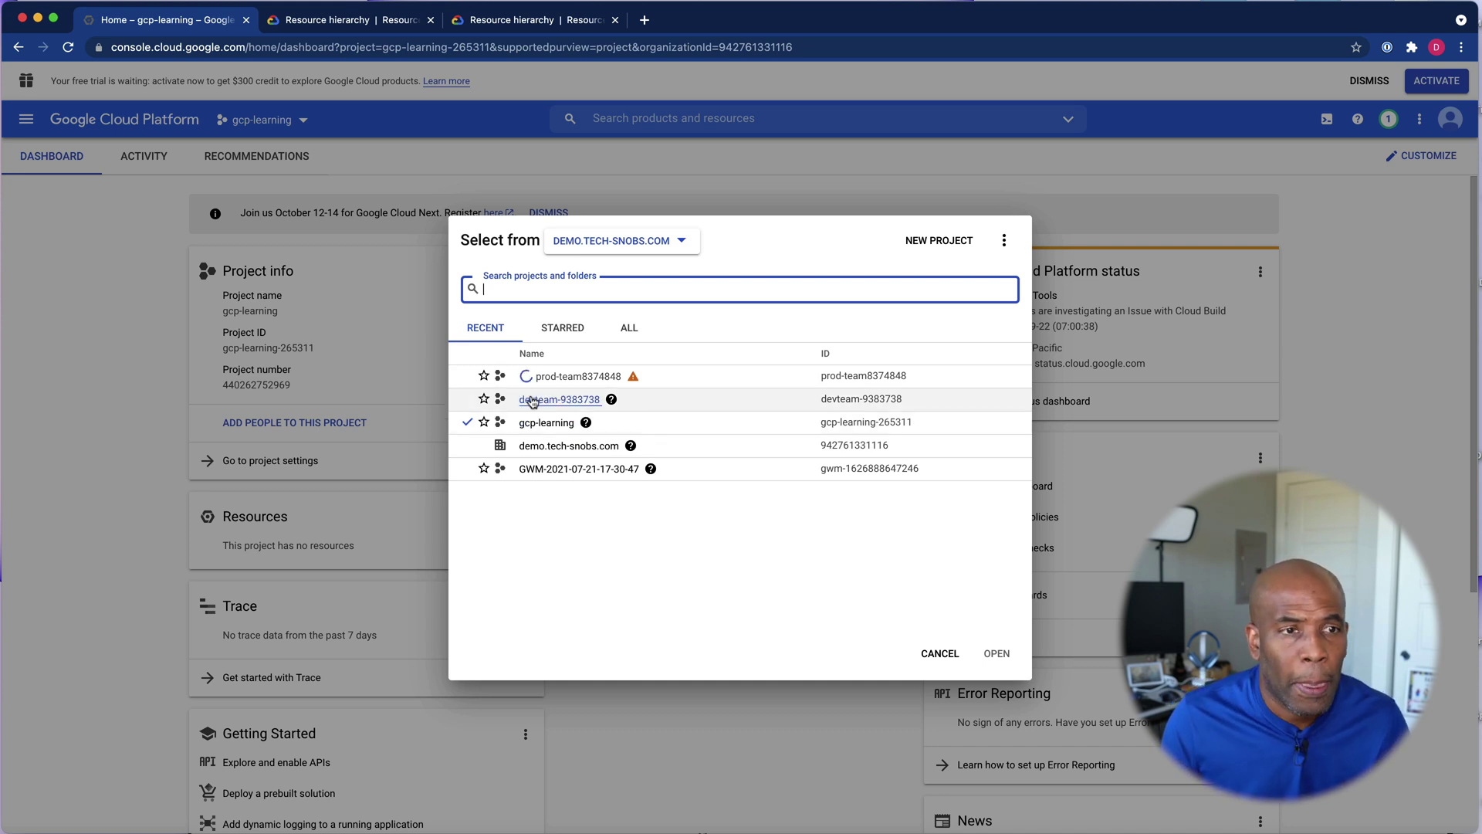
pyautogui.click(491, 24)
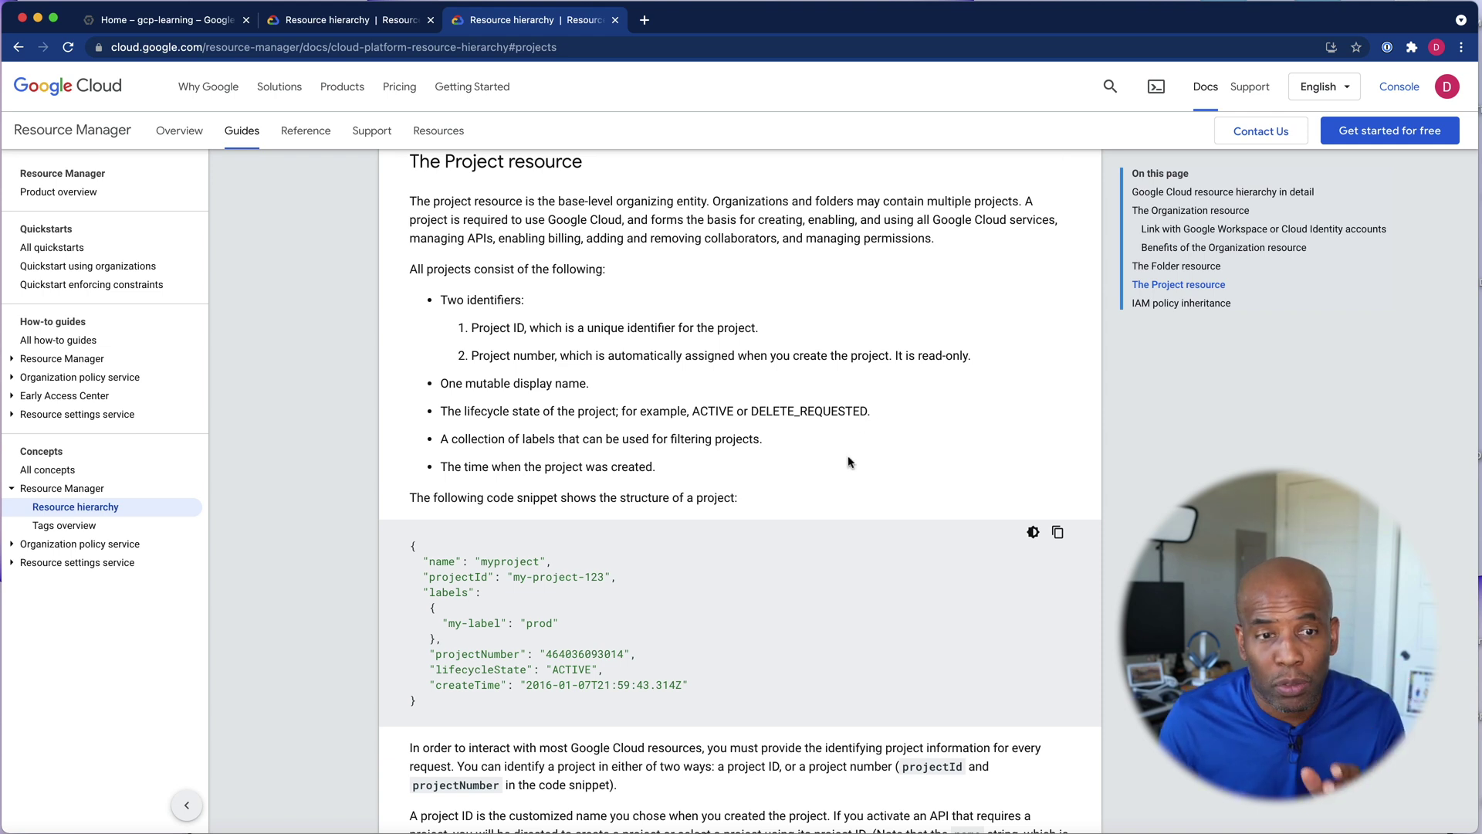
pyautogui.scroll(3, 728, 352)
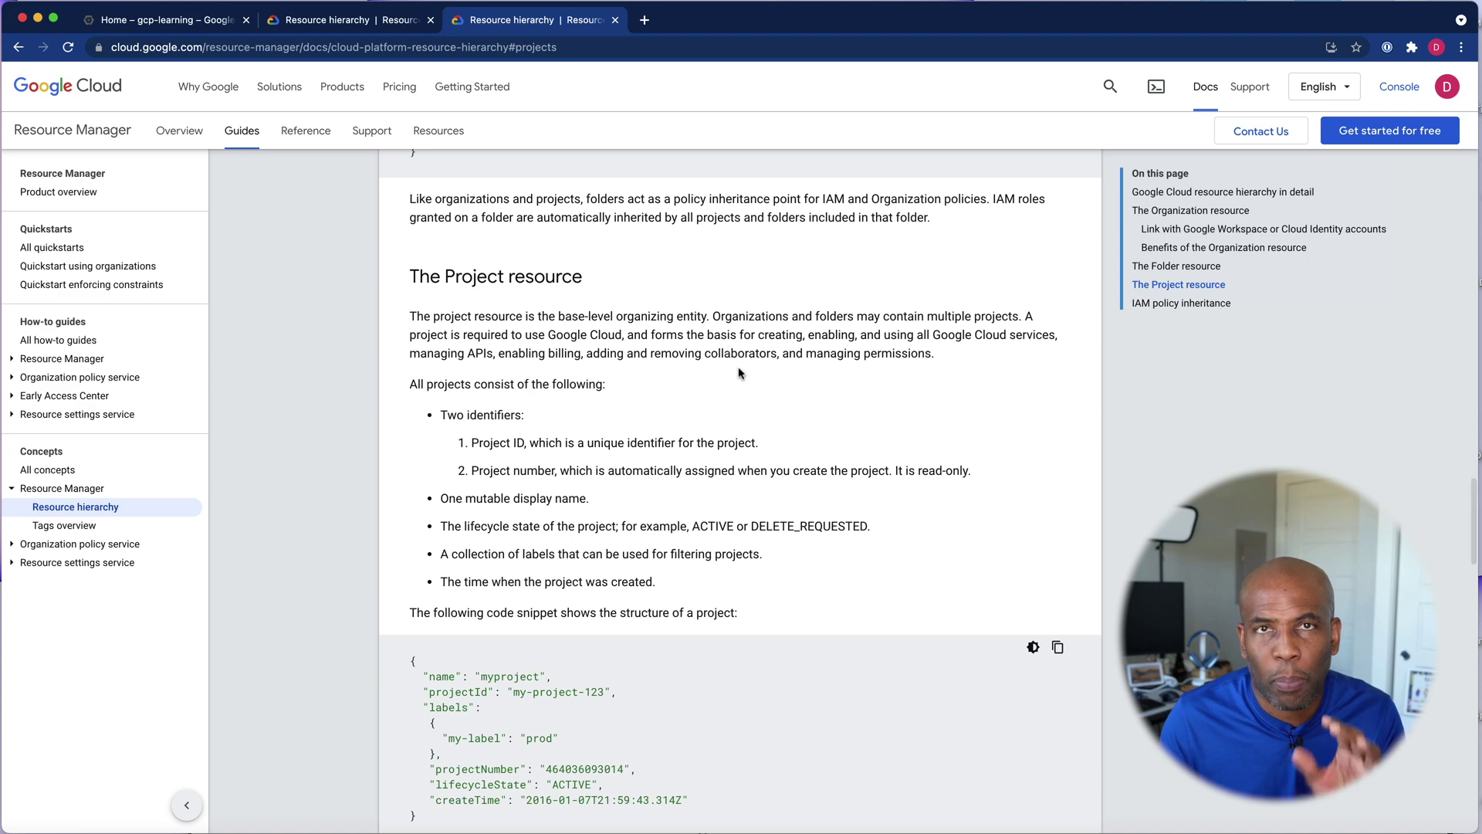
pyautogui.scroll(1, 739, 372)
pyautogui.scroll(5, 739, 372)
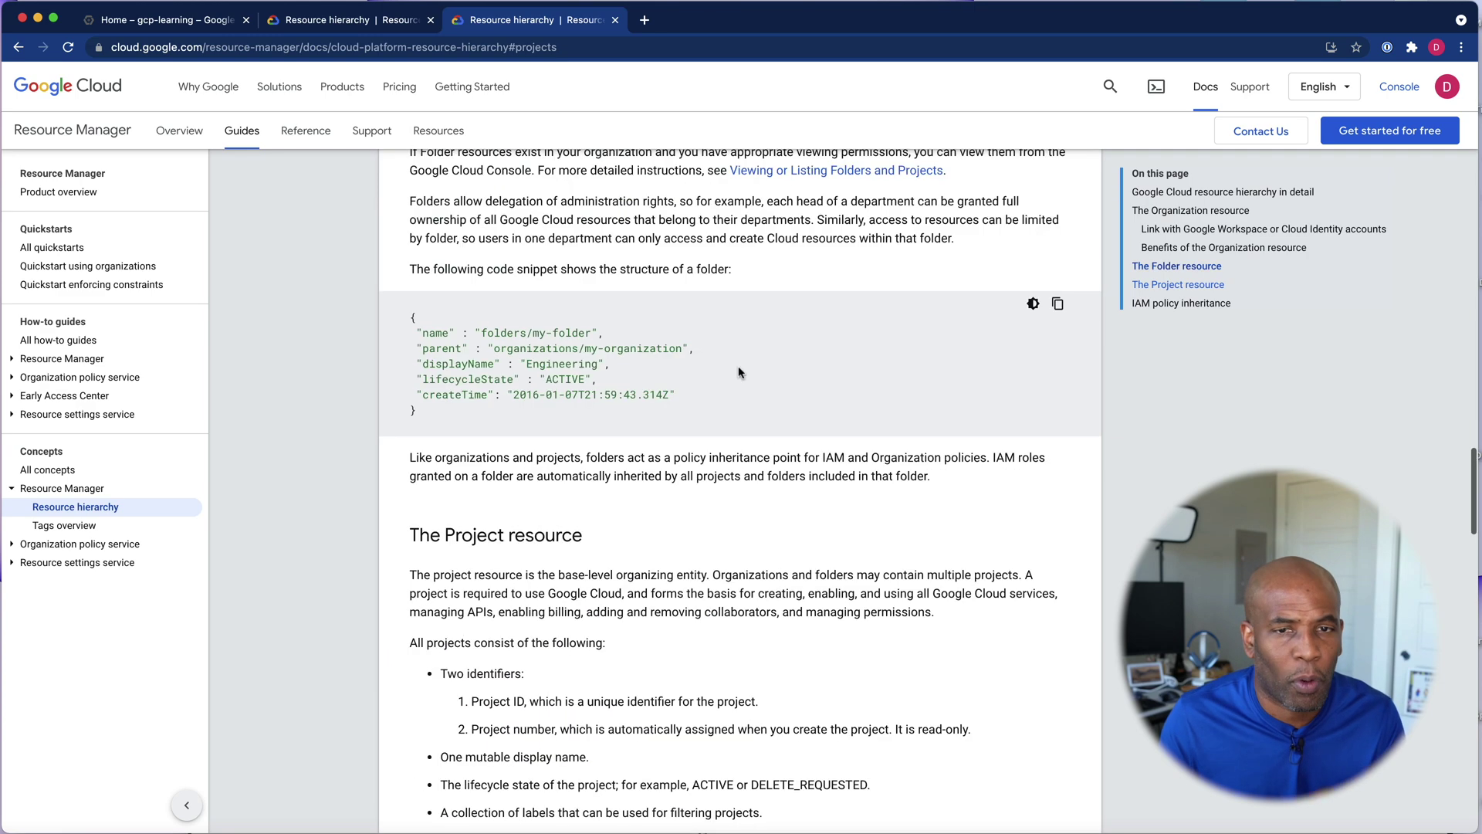
pyautogui.click(1233, 214)
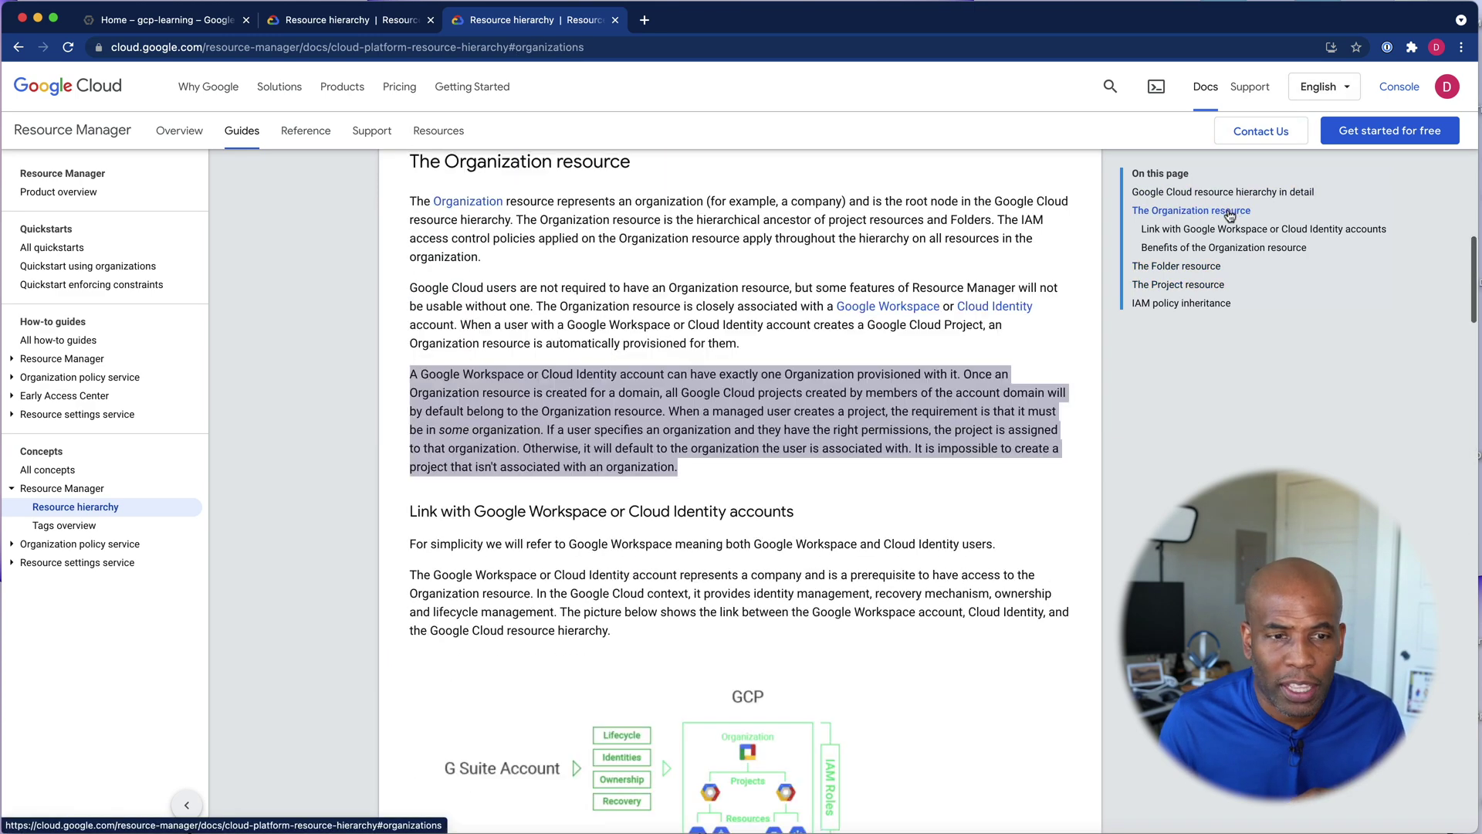
pyautogui.scroll(-1, 938, 480)
pyautogui.scroll(4, 950, 442)
pyautogui.scroll(10, 949, 442)
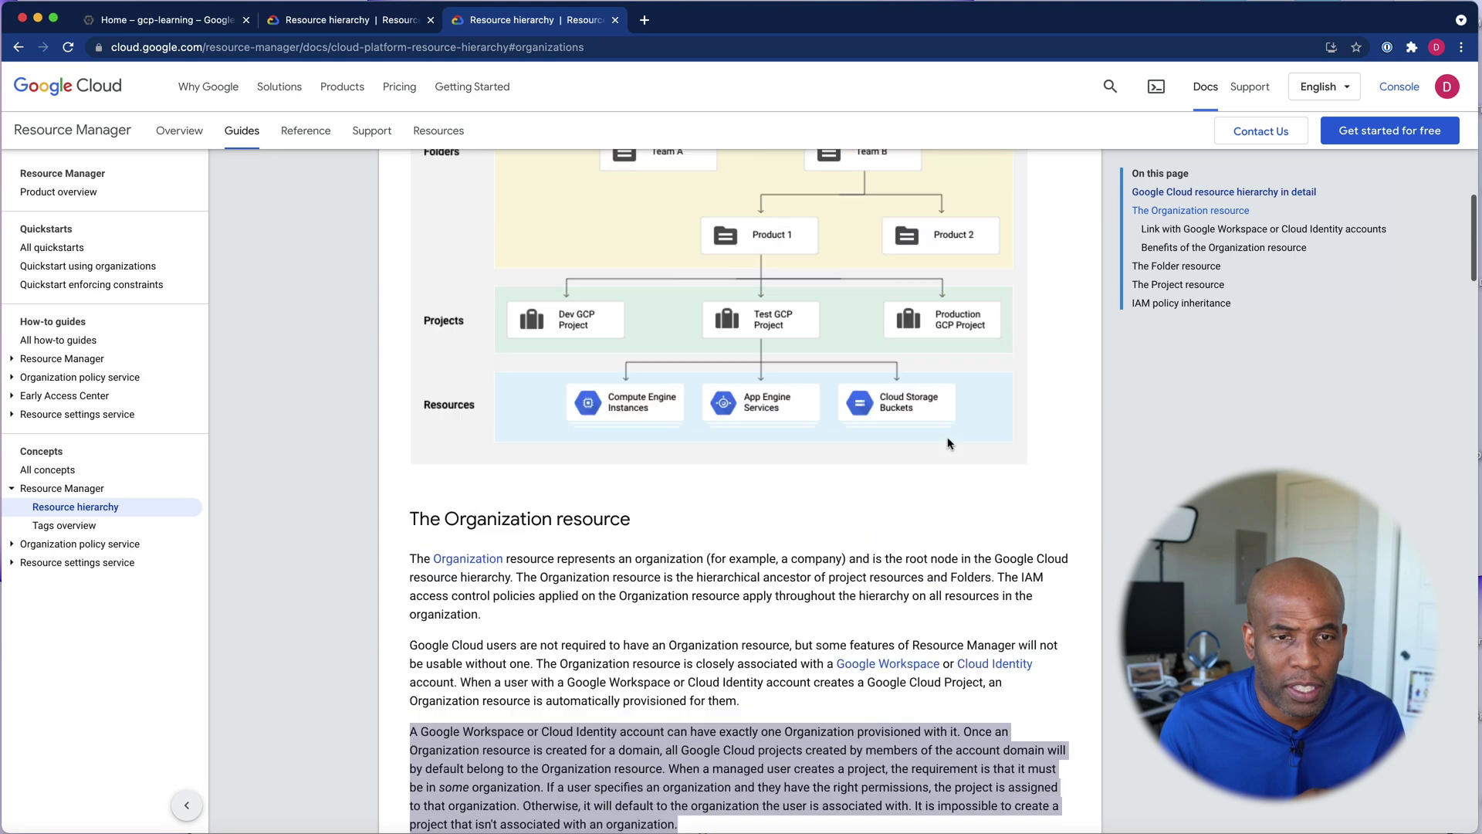